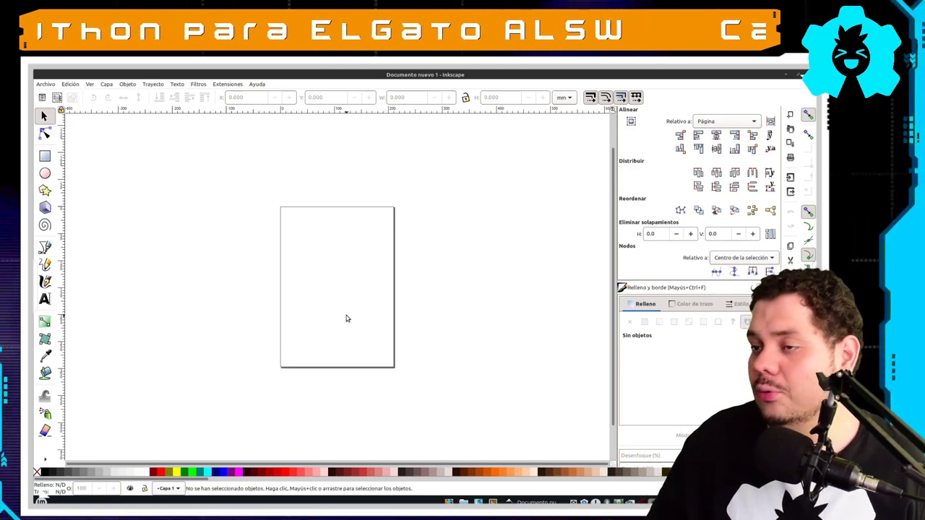
{"action": "scroll", "coordinate": [346, 319], "scroll_direction": "up", "scroll_amount": 1, "text": "ctrl"}
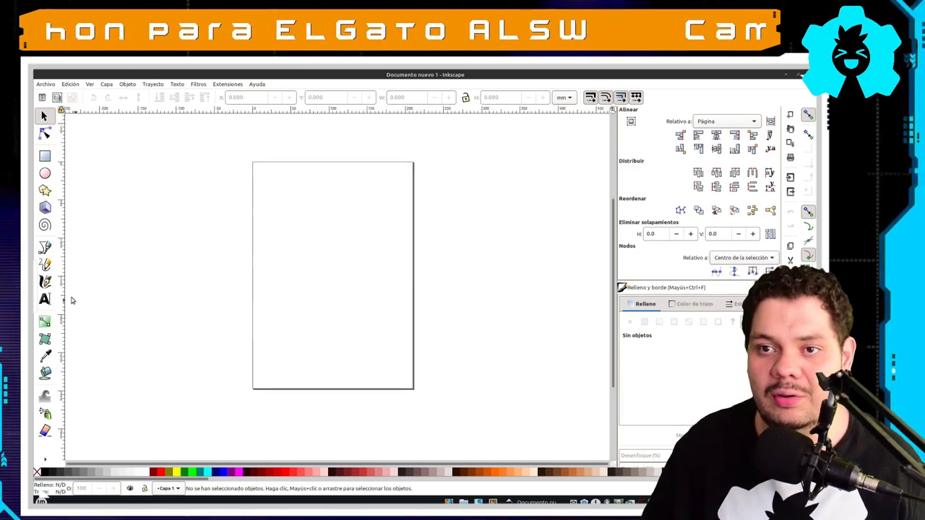
{"action": "left_click", "coordinate": [45, 249]}
{"action": "left_click", "coordinate": [345, 233]}
{"action": "left_click", "coordinate": [265, 169]}
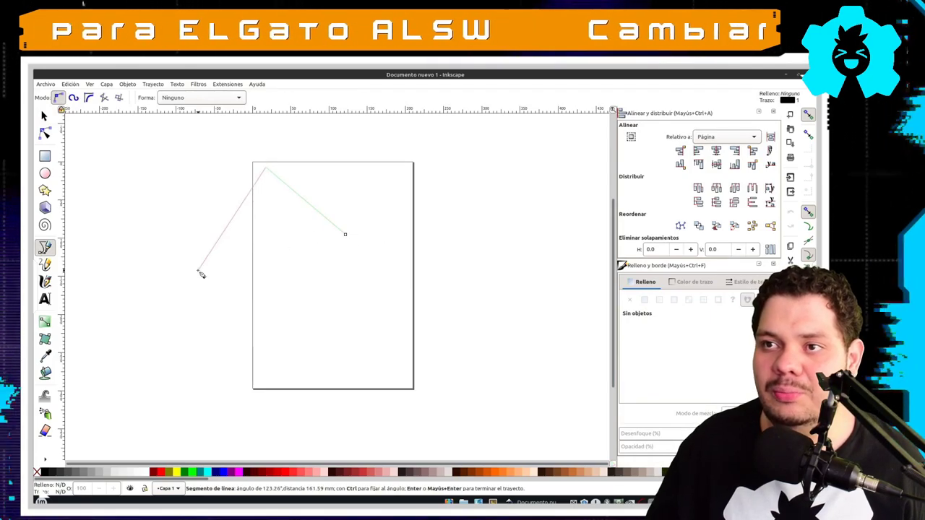
{"action": "left_click", "coordinate": [199, 271]}
{"action": "left_click", "coordinate": [289, 325]}
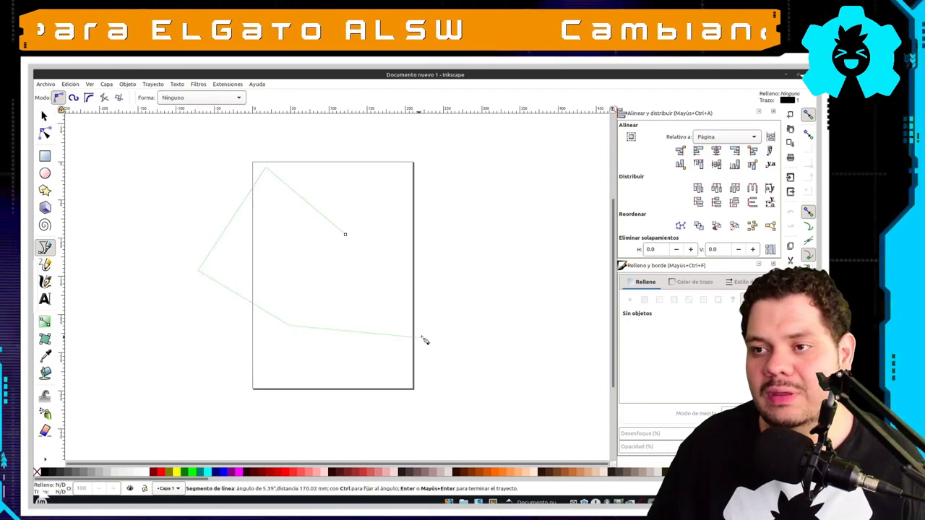
{"action": "left_click", "coordinate": [365, 258]}
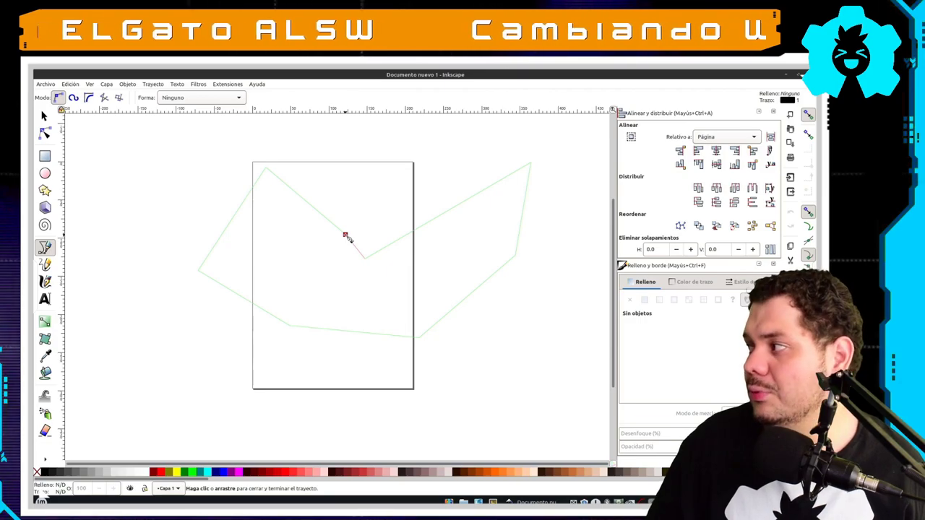
{"action": "left_click", "coordinate": [346, 236]}
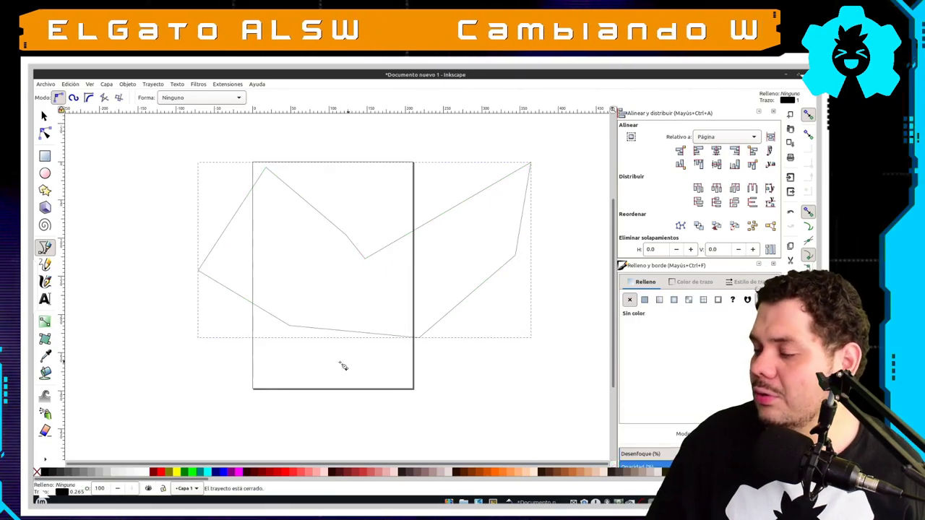
{"action": "left_click", "coordinate": [44, 472]}
{"action": "key", "text": "Delete"}
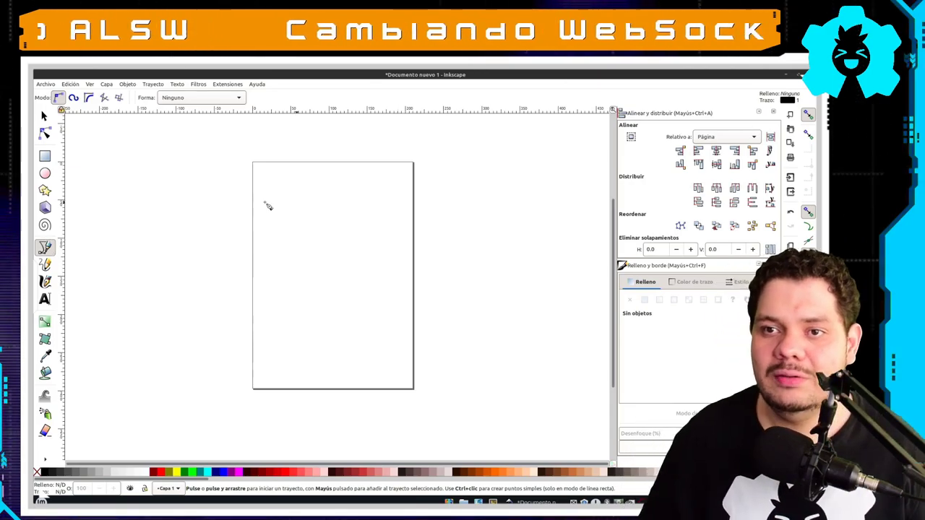
Step: Draw a closed Bezier heart with rounded top lobes and a pointed bottom tip
{"action": "left_click", "coordinate": [337, 231]}
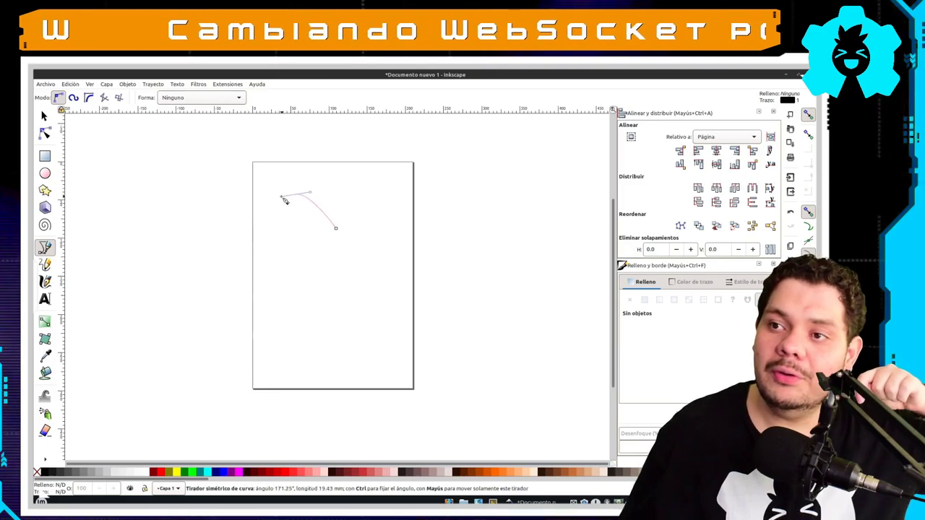
{"action": "mouse_move", "coordinate": [299, 198]}
{"action": "left_mouse_down"}
{"action": "mouse_move", "coordinate": [240, 271]}
{"action": "mouse_move", "coordinate": [236, 201]}
{"action": "mouse_move", "coordinate": [239, 210]}
{"action": "mouse_move", "coordinate": [229, 194]}
{"action": "left_mouse_up"}
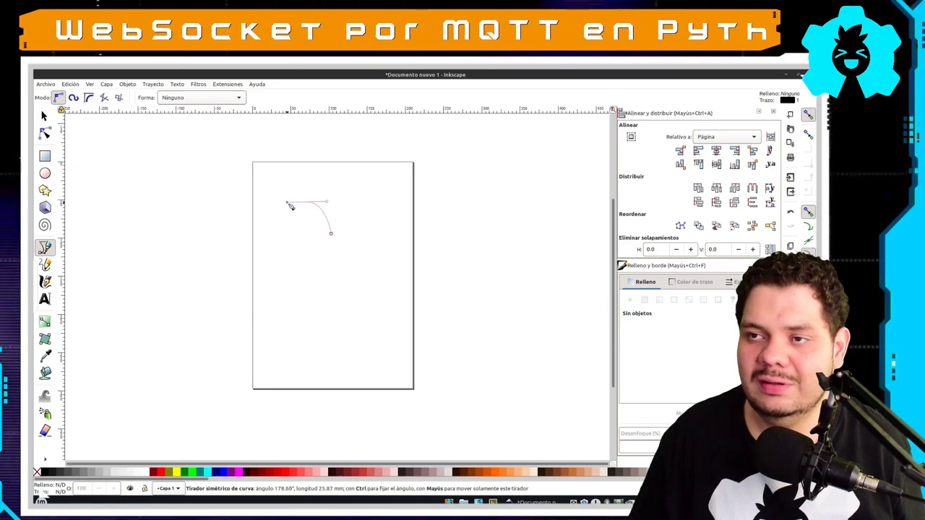
{"action": "left_click", "coordinate": [331, 312]}
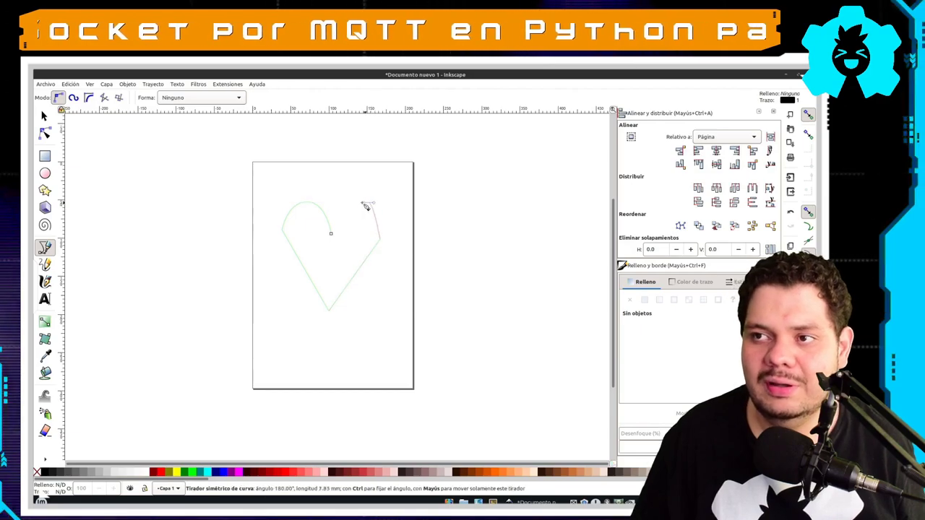
{"action": "left_click", "coordinate": [331, 236]}
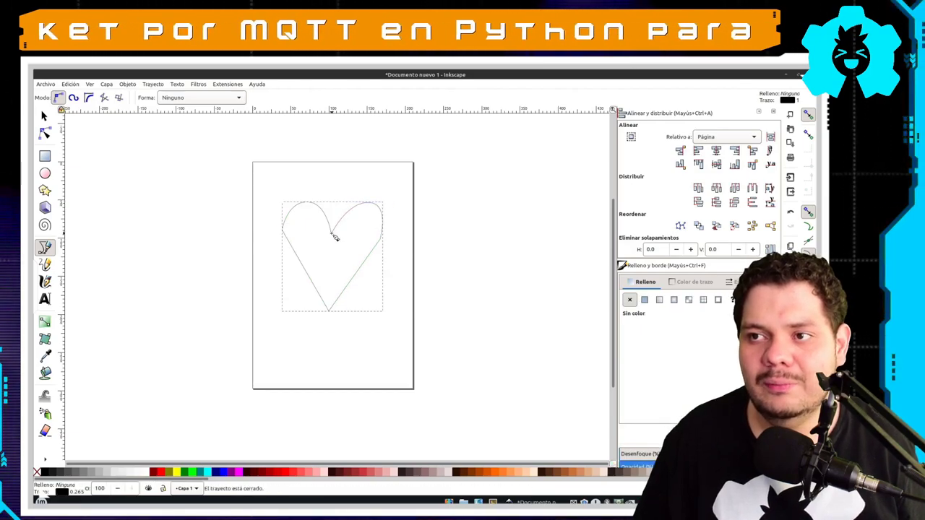
{"action": "left_click", "coordinate": [39, 136]}
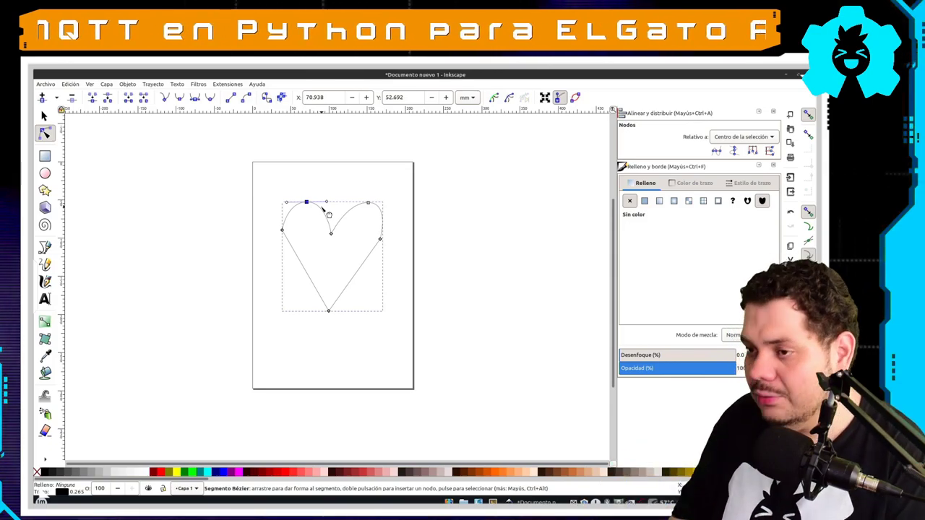
Step: Move the heart to the page's top-left and fill it solid black
{"action": "left_click", "coordinate": [45, 115]}
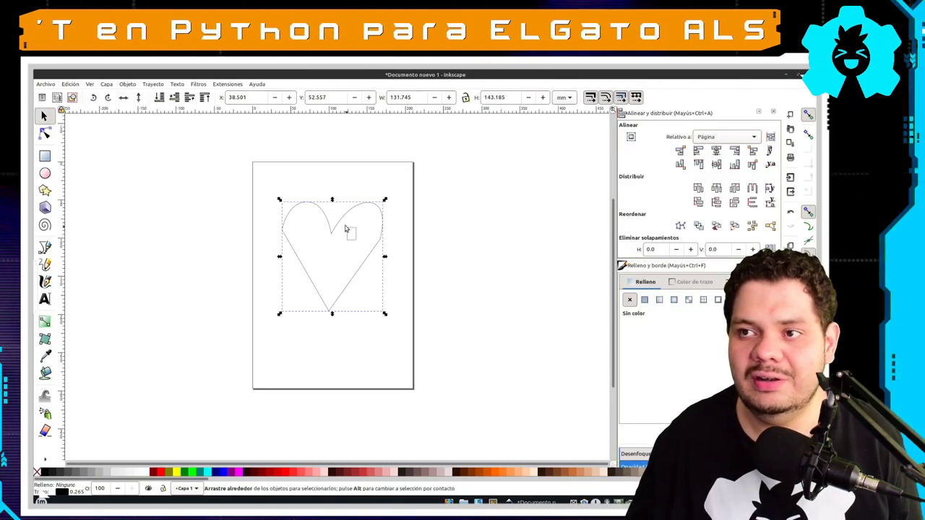
{"action": "left_click", "coordinate": [341, 224]}
{"action": "left_click_drag", "start_coordinate": [332, 200], "coordinate": [327, 190]}
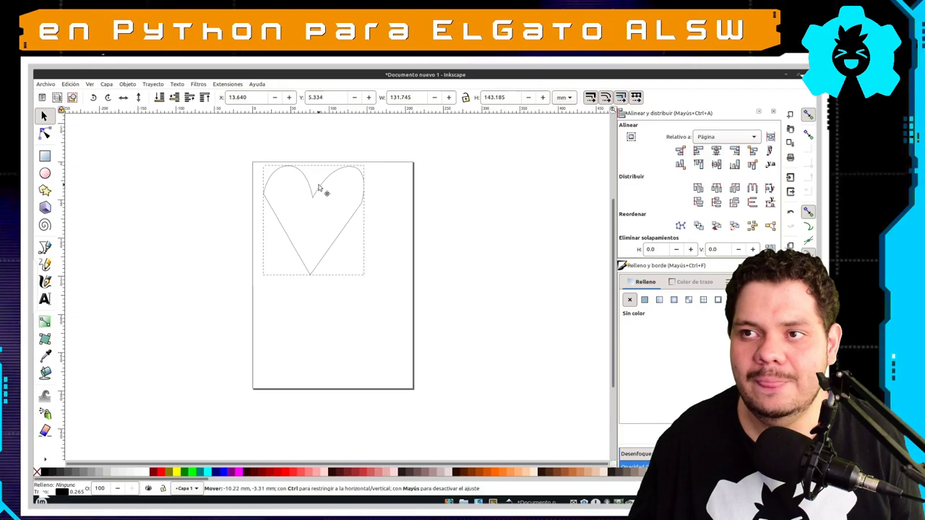
{"action": "left_click", "coordinate": [45, 474]}
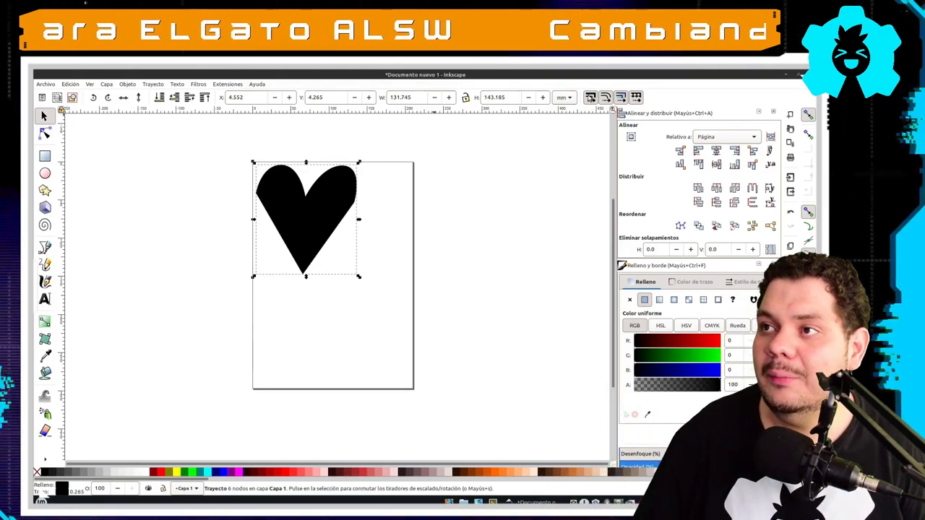
Step: Scale the heart proportionally to 50 mm wide by 54.341 mm tall, then start Save As
{"action": "left_click", "coordinate": [466, 97]}
{"action": "type", "text": "50"}
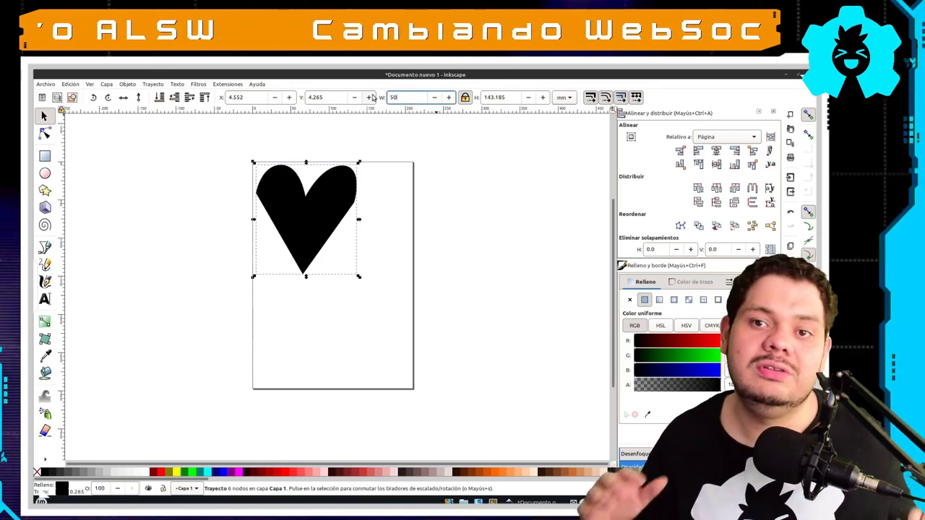
{"action": "key", "text": "Return"}
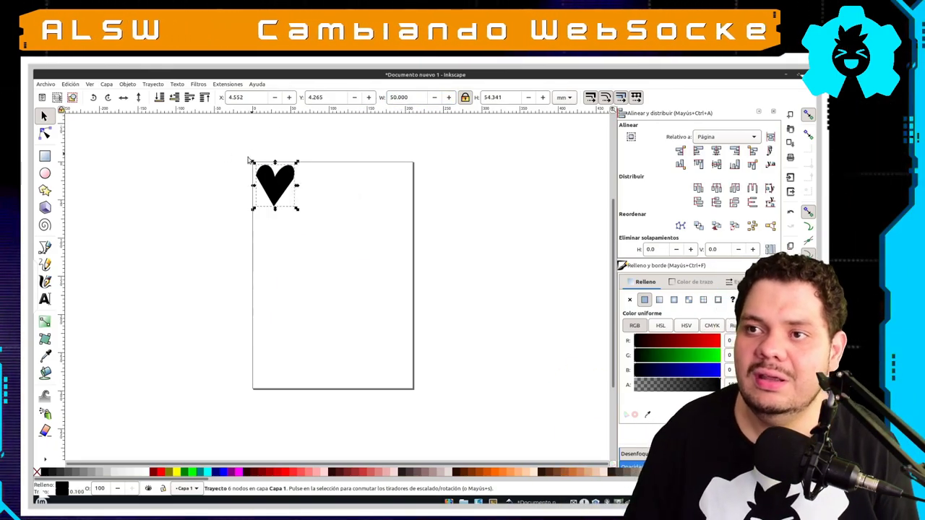
{"action": "scroll", "coordinate": [244, 169], "scroll_direction": "up", "scroll_amount": 2, "text": "ctrl"}
{"action": "scroll", "coordinate": [242, 163], "scroll_direction": "up", "scroll_amount": 3, "text": "ctrl"}
{"action": "scroll", "coordinate": [550, 200], "scroll_direction": "down", "scroll_amount": 2}
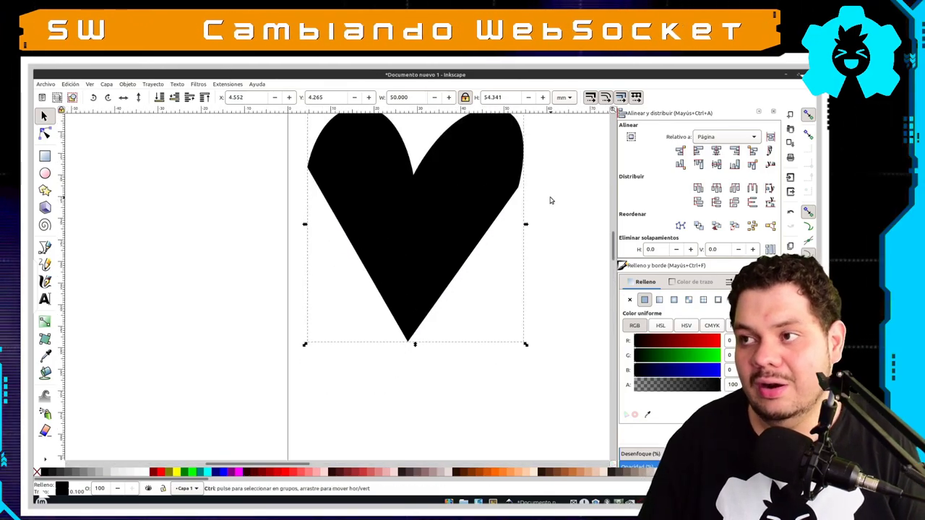
{"action": "scroll", "coordinate": [549, 200], "scroll_direction": "down", "scroll_amount": 2, "text": "ctrl"}
{"action": "scroll", "coordinate": [550, 200], "scroll_direction": "down", "scroll_amount": 1, "text": "ctrl"}
{"action": "key", "text": "ctrl+s"}
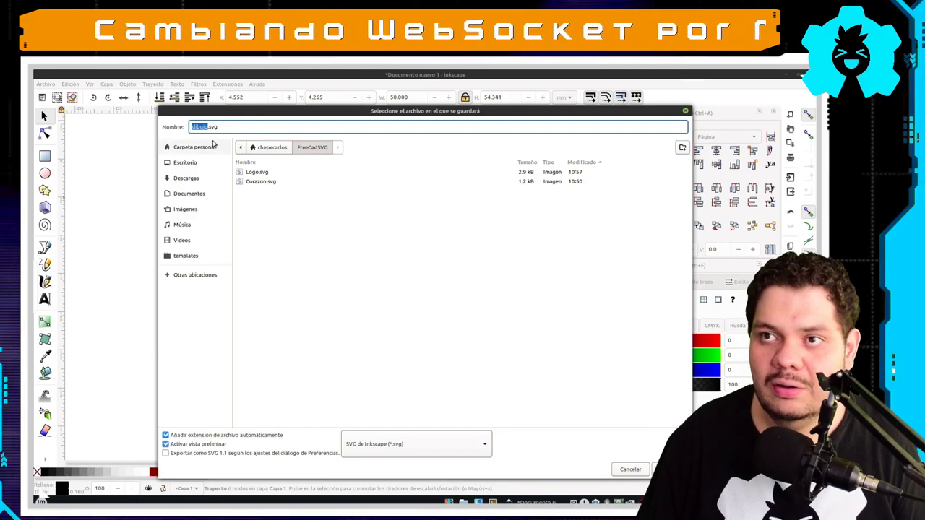
Step: Save the heart as plain SVG 'Corazon.svg' and begin an app launcher search
{"action": "left_click", "coordinate": [258, 181]}
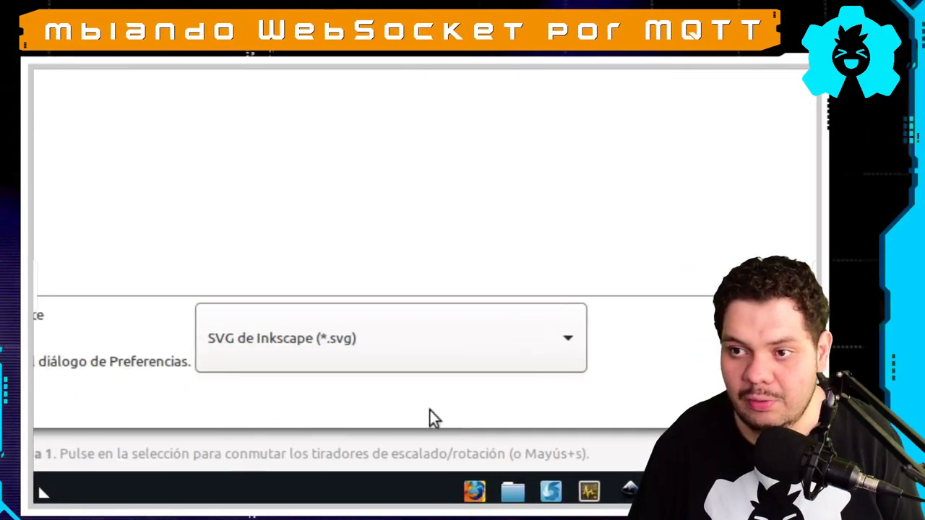
{"action": "left_click", "coordinate": [414, 392]}
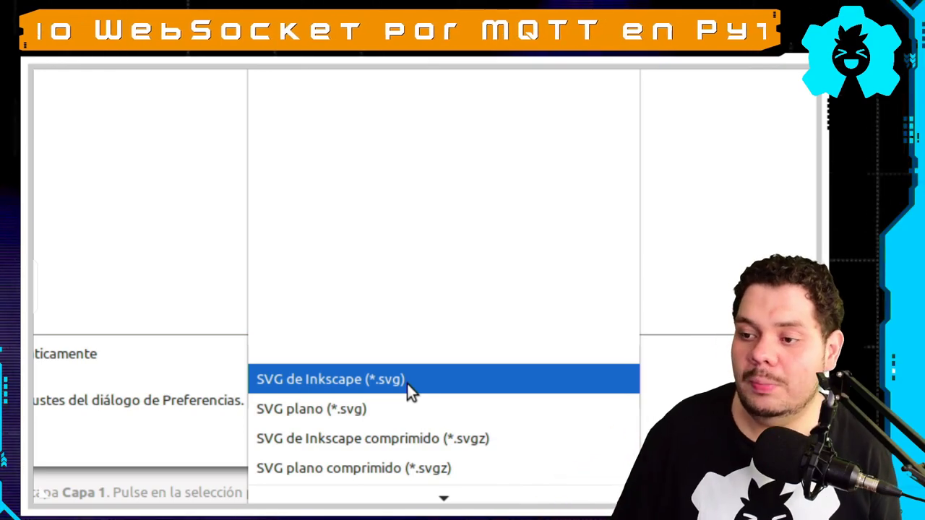
{"action": "left_click", "coordinate": [404, 391]}
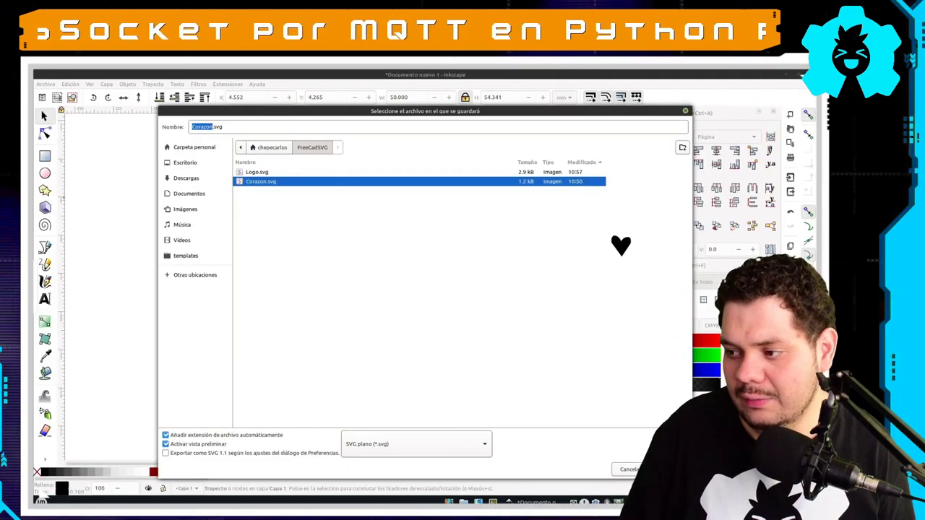
{"action": "key", "text": "ctrl+alt+Up"}
{"action": "left_click", "coordinate": [639, 211]}
{"action": "left_click", "coordinate": [40, 493]}
Step: Launch FreeCAD from the 'free' search and create a new document
{"action": "type", "text": "free"}
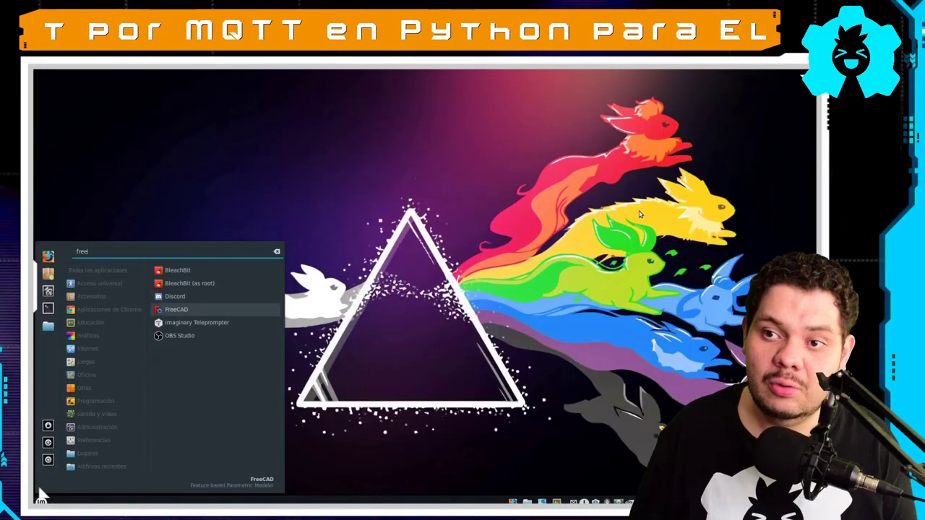
{"action": "key", "text": "Return"}
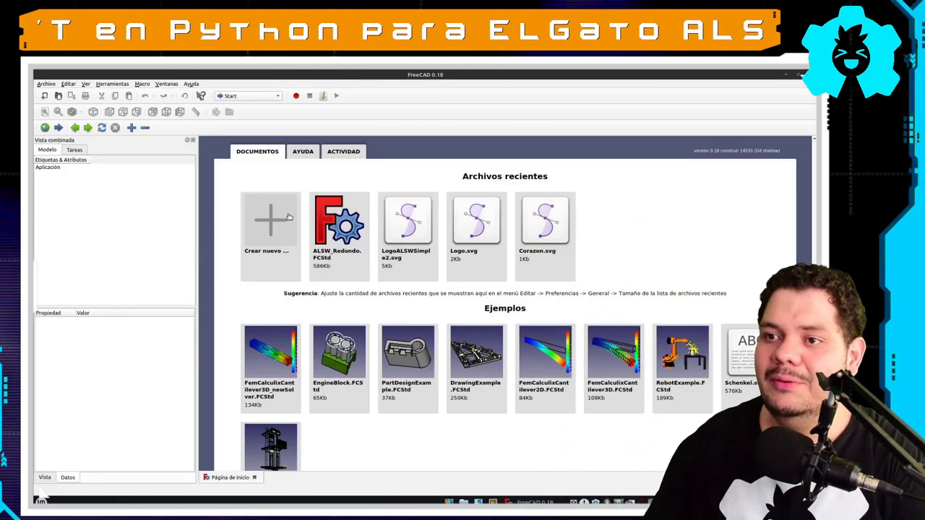
{"action": "left_click", "coordinate": [282, 224]}
Step: Import the heart SVG from the FreeCAD_SVG folder as geometry (importSVG)
{"action": "left_click", "coordinate": [45, 84]}
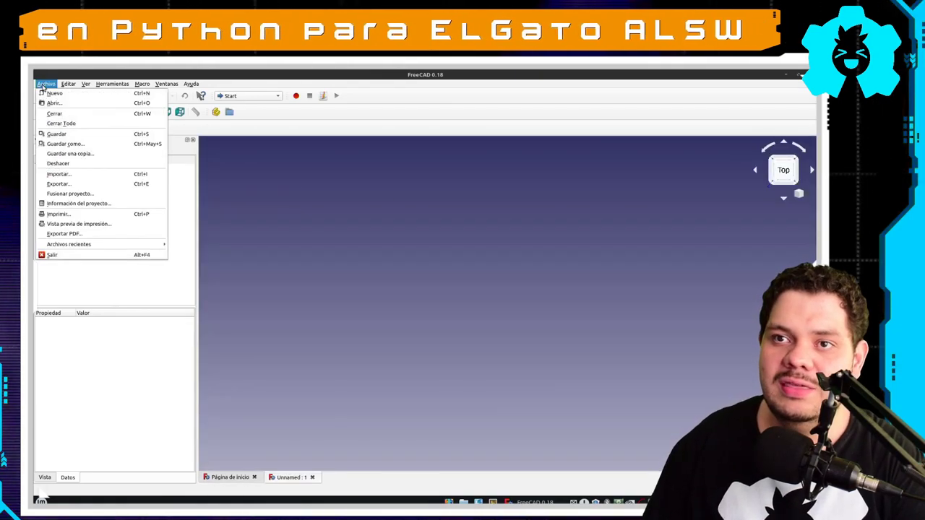
{"action": "left_click", "coordinate": [80, 177]}
{"action": "left_click", "coordinate": [330, 231]}
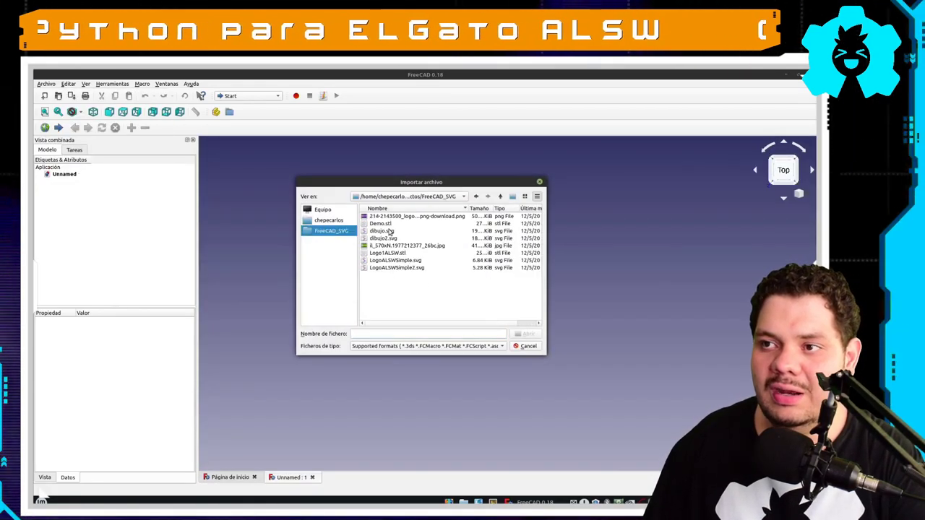
{"action": "double_click", "coordinate": [389, 221]}
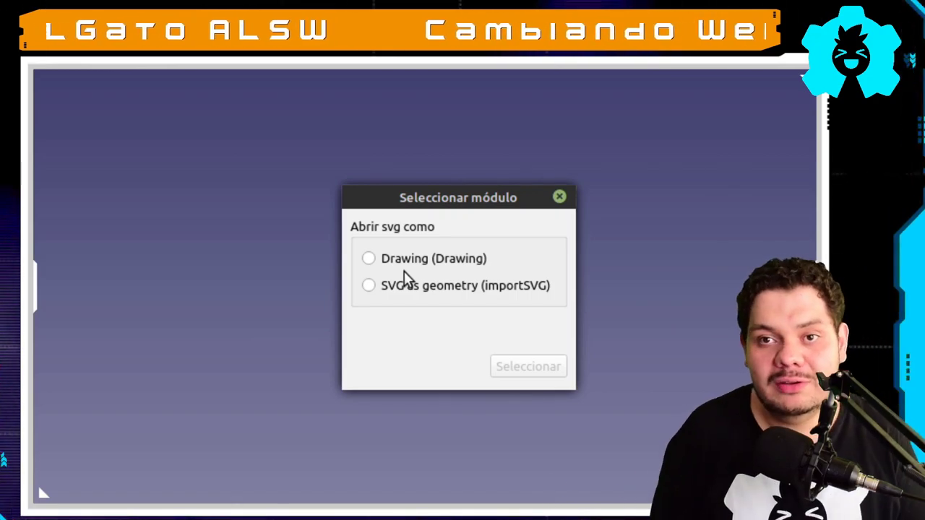
{"action": "left_click", "coordinate": [406, 286]}
Step: Finish the geometry import, select the heart path835 and switch to the Draft workbench
{"action": "key", "text": "Return"}
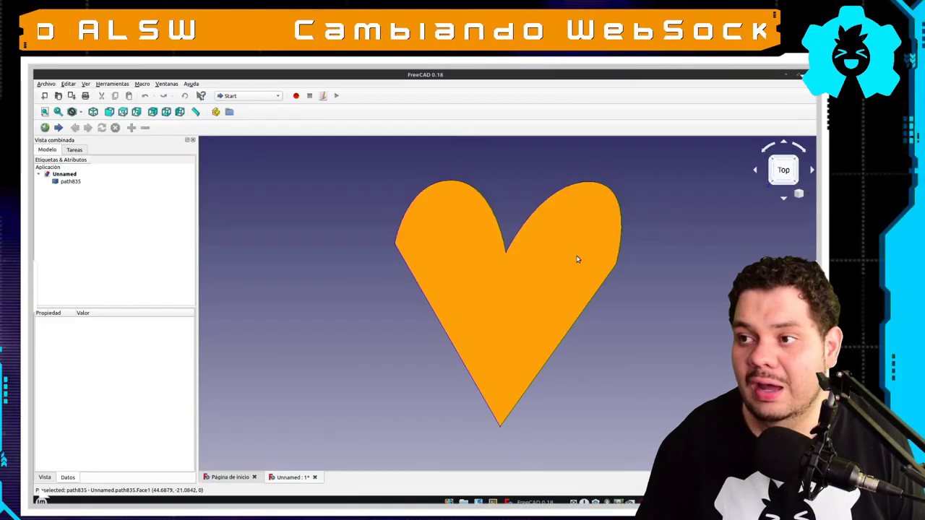
{"action": "mouse_move", "coordinate": [577, 259]}
{"action": "middle_mouse_down"}
{"action": "mouse_move", "coordinate": [487, 267]}
{"action": "mouse_move", "coordinate": [590, 240]}
{"action": "mouse_move", "coordinate": [439, 270]}
{"action": "middle_mouse_up"}
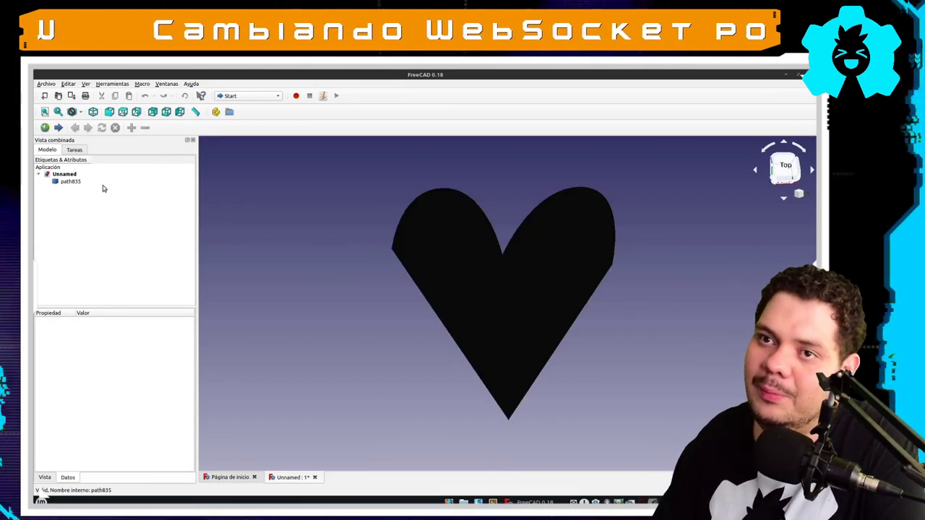
{"action": "left_click", "coordinate": [70, 185]}
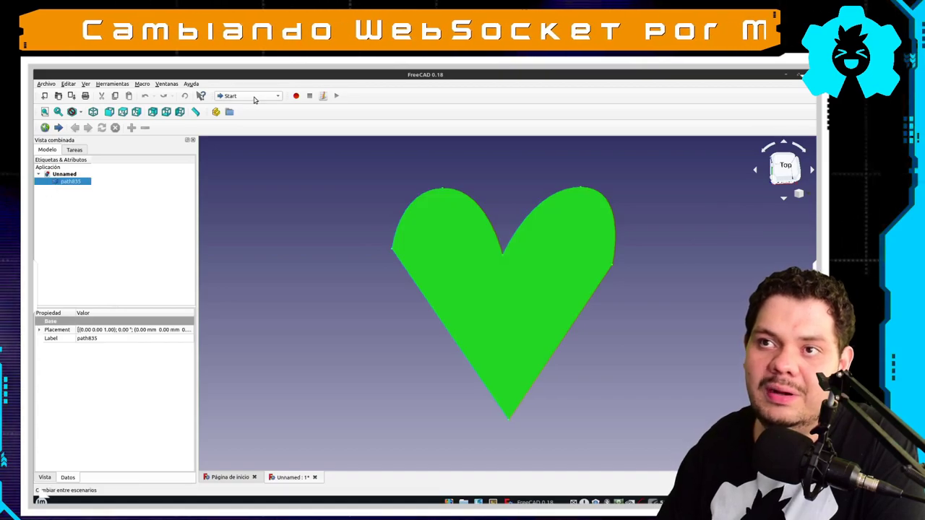
{"action": "left_click", "coordinate": [254, 96]}
{"action": "left_click", "coordinate": [253, 95]}
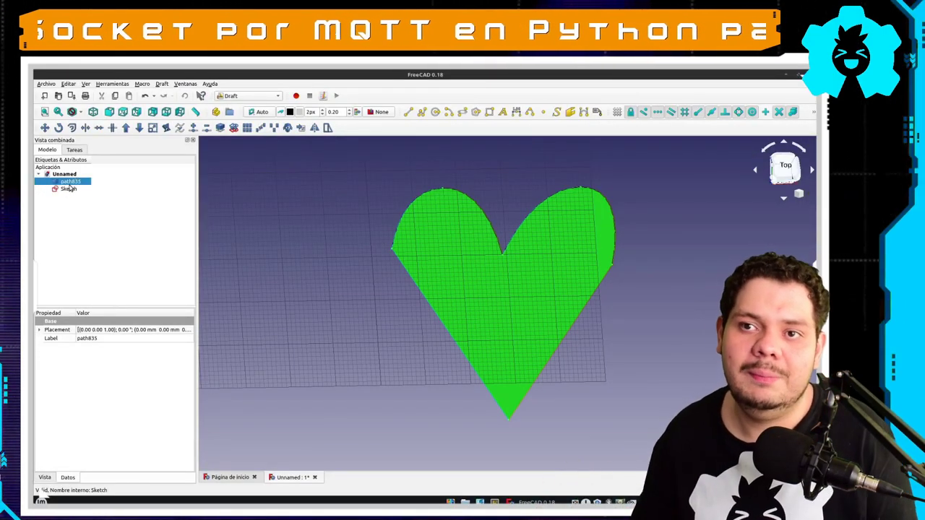
Step: Hide path835, then open the heart Sketch, test-move a vertex, undo it and close it
{"action": "key", "text": "space"}
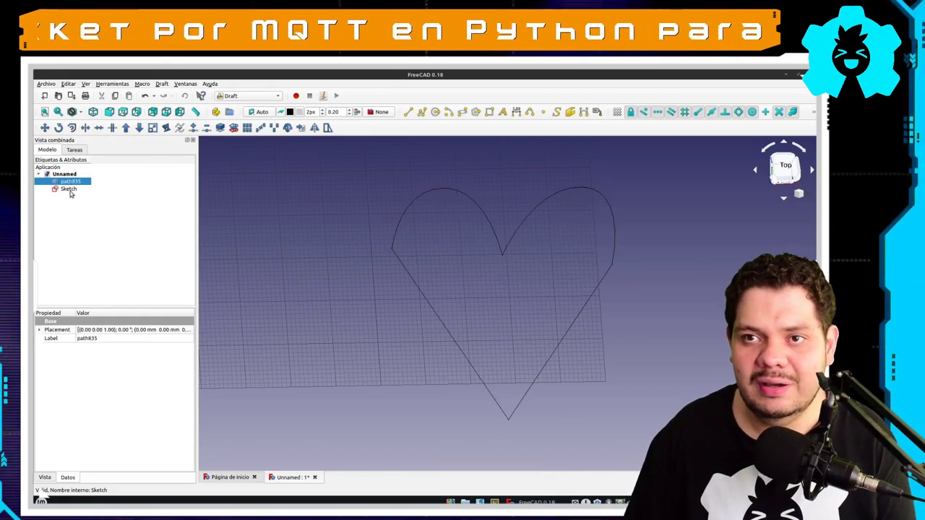
{"action": "left_click", "coordinate": [69, 189]}
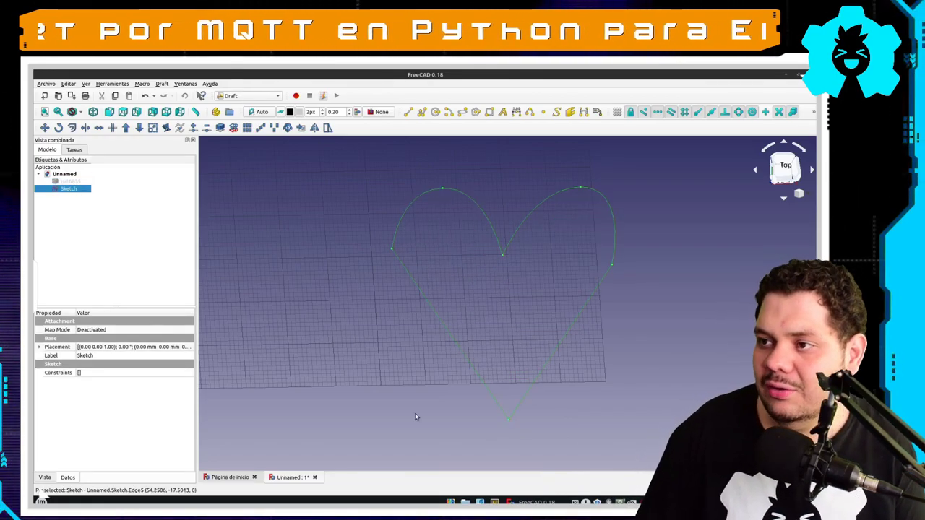
{"action": "double_click", "coordinate": [67, 189]}
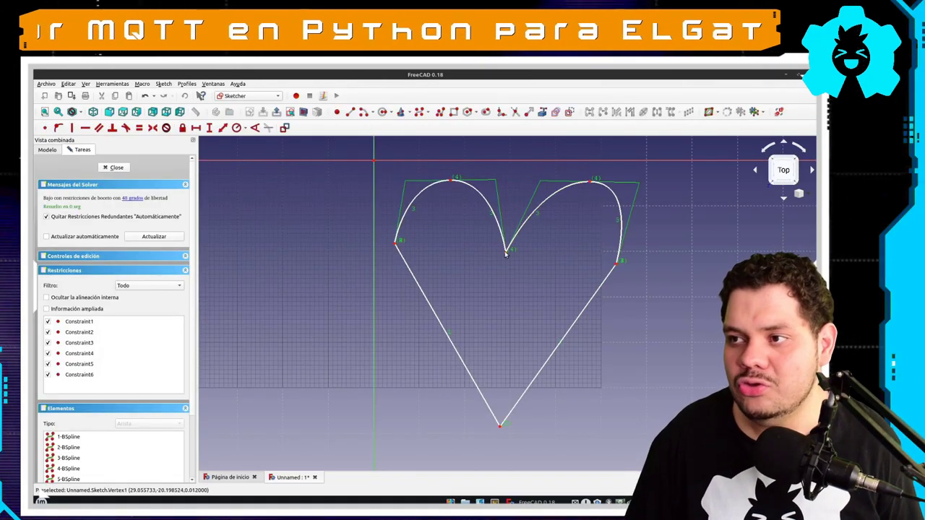
{"action": "mouse_move", "coordinate": [506, 253]}
{"action": "left_mouse_down"}
{"action": "mouse_move", "coordinate": [524, 265]}
{"action": "mouse_move", "coordinate": [567, 247]}
{"action": "left_mouse_up"}
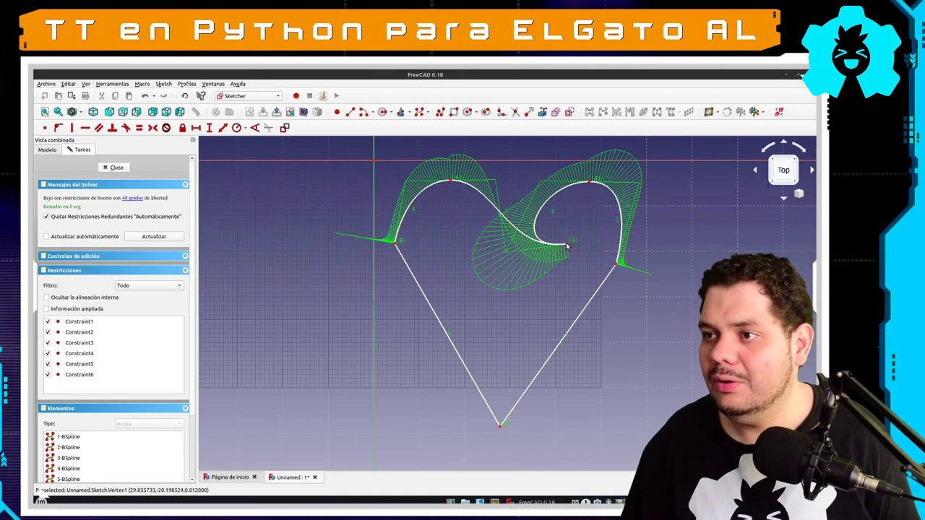
{"action": "key", "text": "ctrl+z"}
{"action": "left_click", "coordinate": [115, 168]}
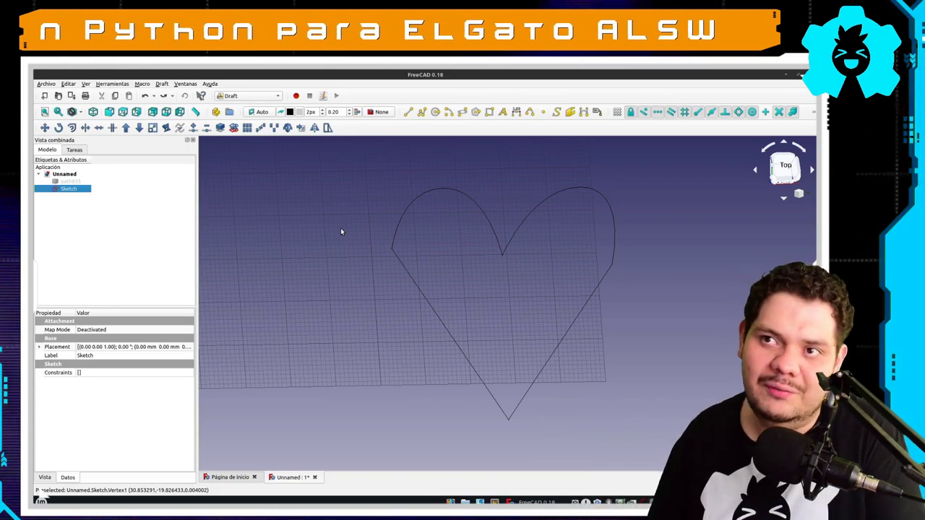
{"action": "left_click", "coordinate": [249, 95]}
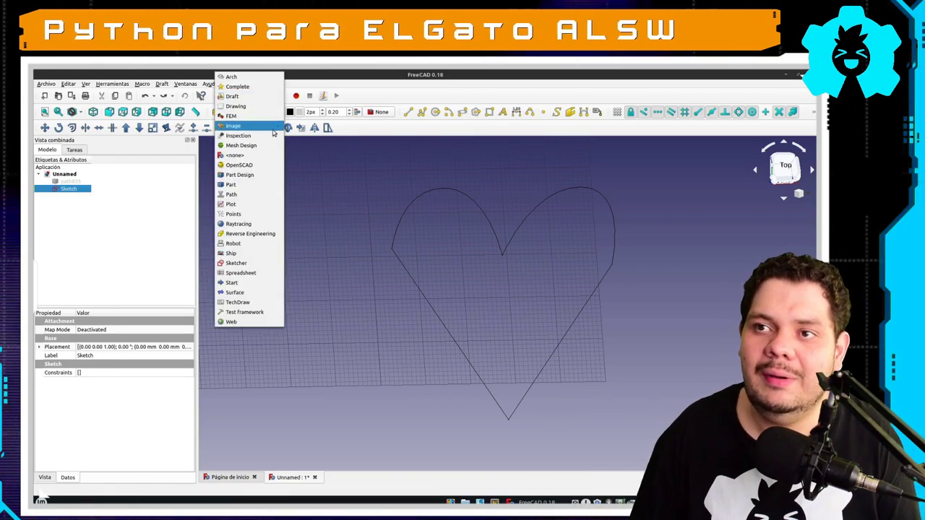
Step: Extrude the heart Sketch 5 mm in the Part workbench and select the Extrude solid
{"action": "left_click", "coordinate": [253, 184]}
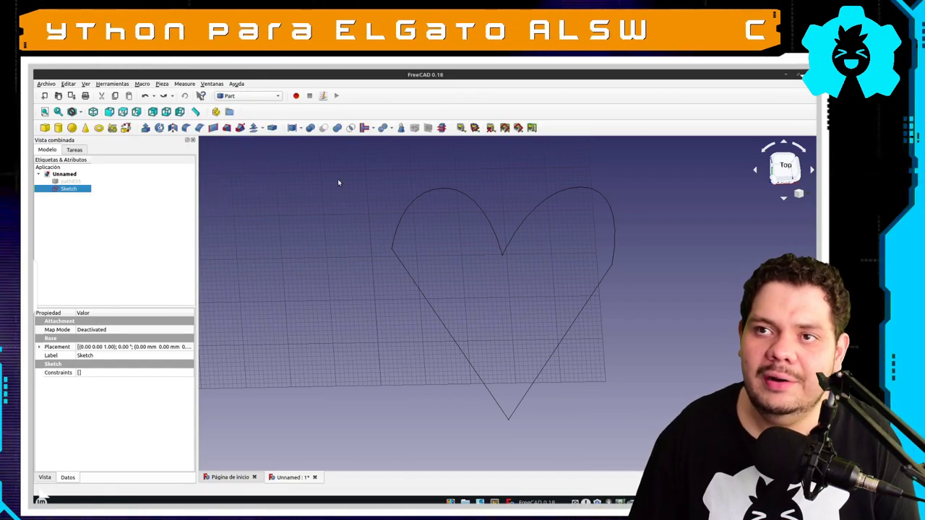
{"action": "left_click", "coordinate": [144, 127]}
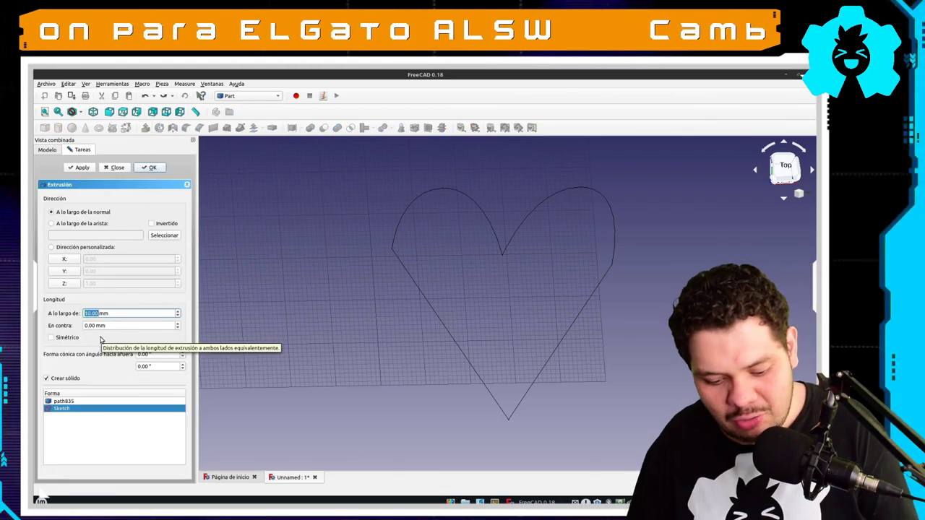
{"action": "key", "text": "Return"}
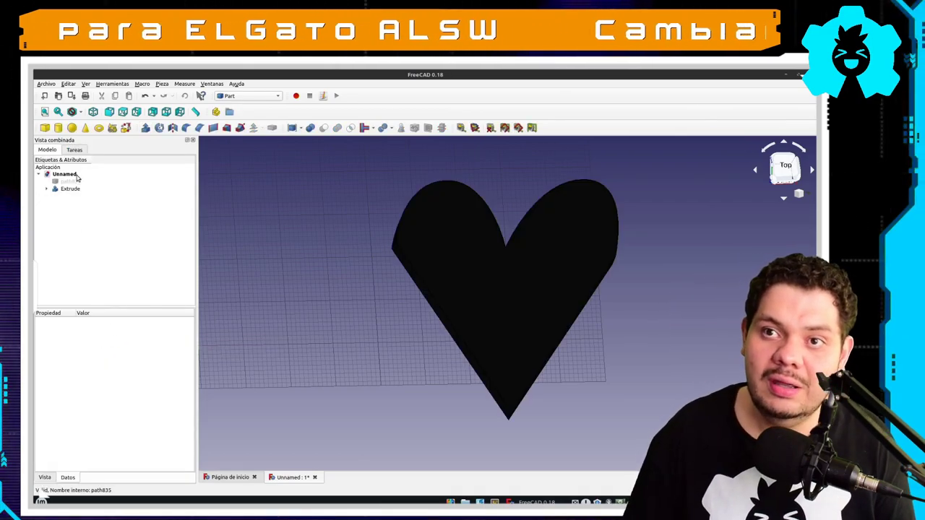
{"action": "left_click", "coordinate": [71, 188]}
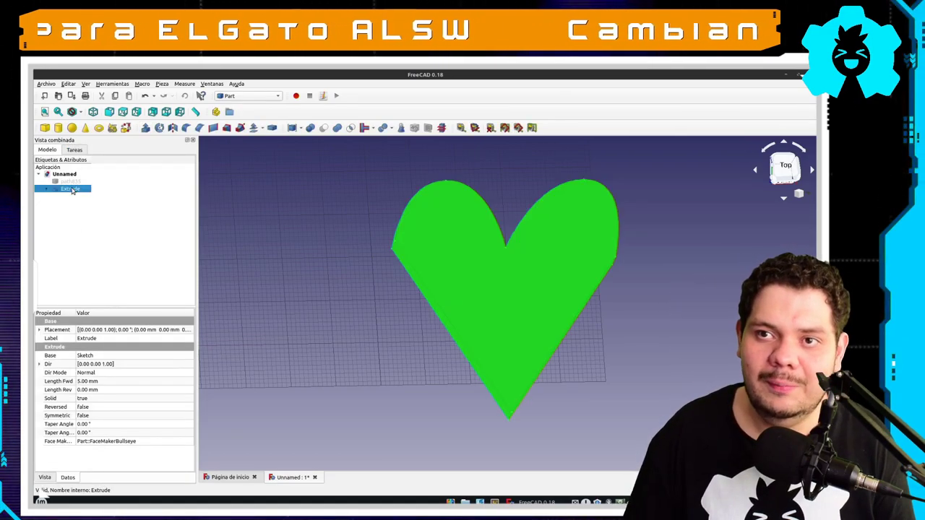
{"action": "left_click", "coordinate": [45, 478]}
Step: Colour the extruded heart red (#ff0000), then move over to Telegram Web in Firefox
{"action": "left_click", "coordinate": [94, 441]}
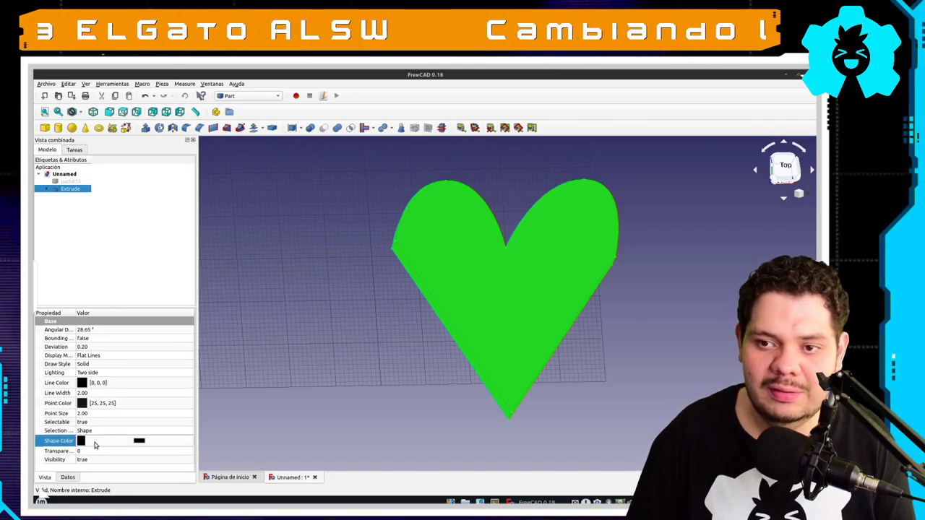
{"action": "left_click", "coordinate": [120, 444]}
{"action": "left_click", "coordinate": [330, 235]}
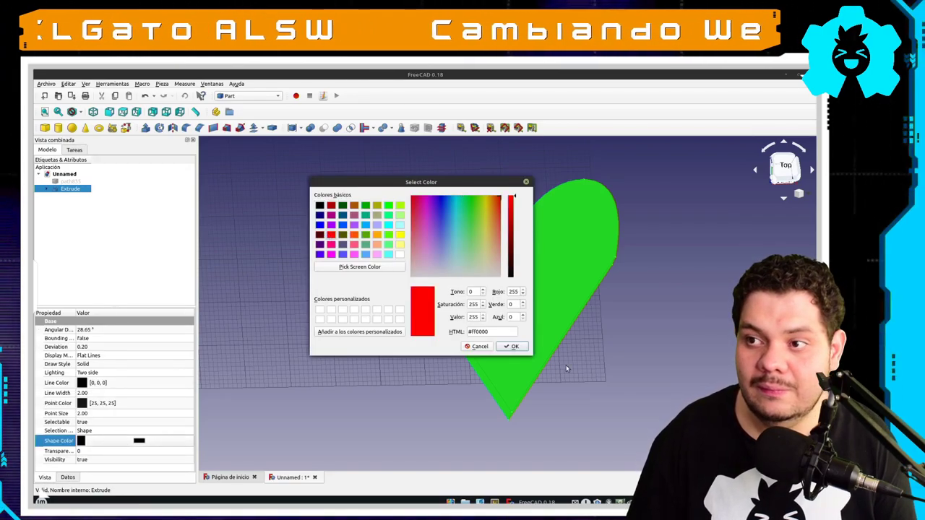
{"action": "left_click", "coordinate": [514, 346]}
{"action": "mouse_move", "coordinate": [568, 351]}
{"action": "middle_mouse_down"}
{"action": "mouse_move", "coordinate": [611, 350]}
{"action": "mouse_move", "coordinate": [592, 325]}
{"action": "middle_mouse_up"}
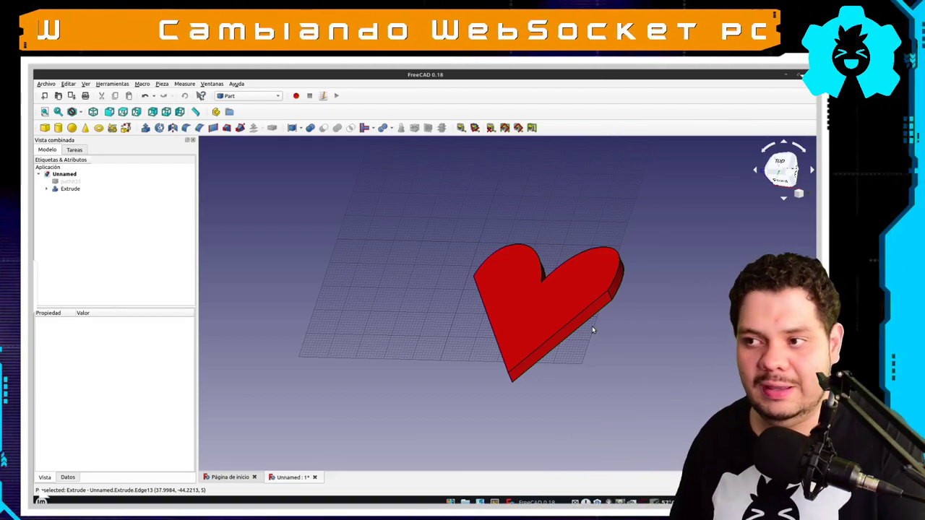
{"action": "key", "text": "ctrl+alt+Left"}
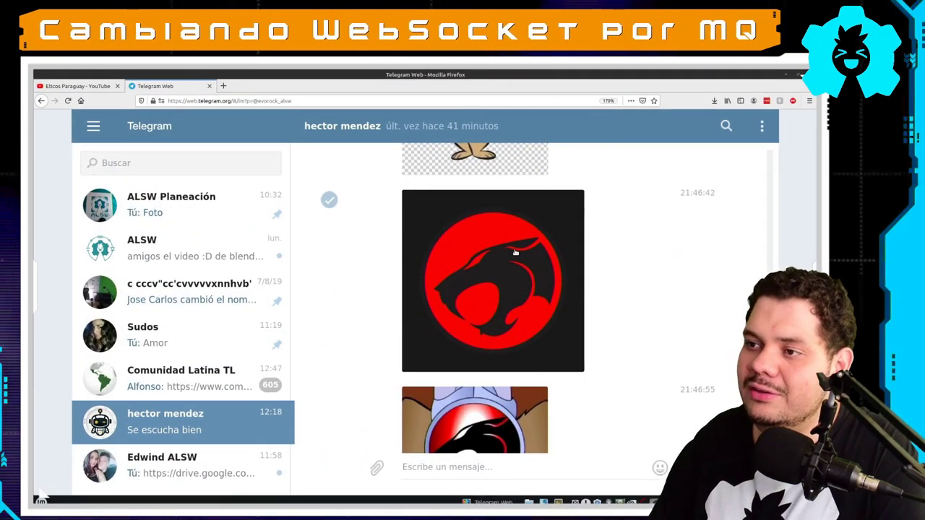
Step: Open the red panther logo photo from the Telegram chat in full view
{"action": "left_click", "coordinate": [557, 296]}
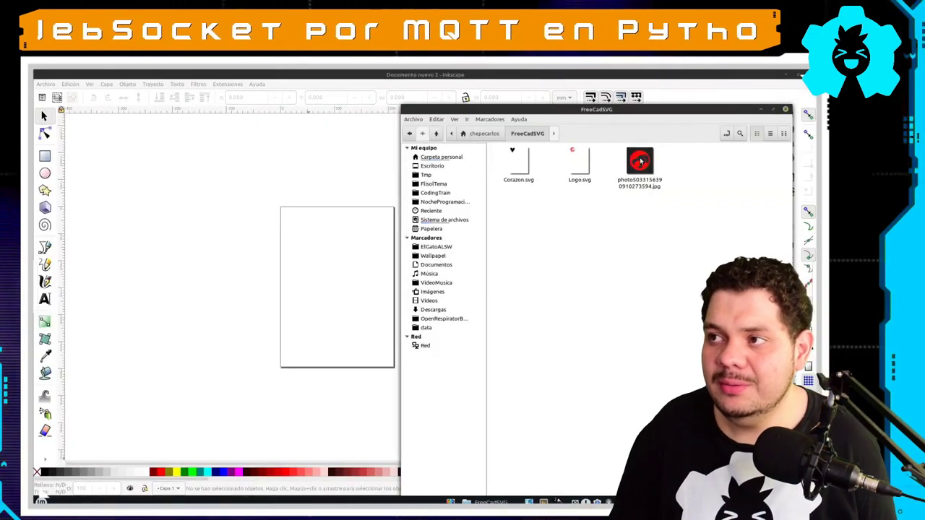
Step: Embed the panther logo JPG in Inkscape as a 110.419 mm square image at the page's left edge
{"action": "left_click_drag", "start_coordinate": [640, 162], "coordinate": [336, 240]}
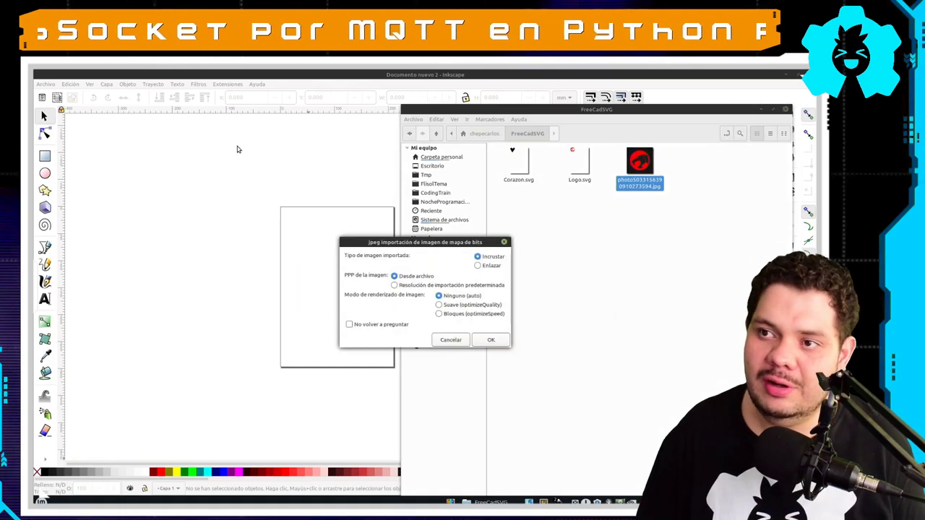
{"action": "left_click", "coordinate": [500, 341]}
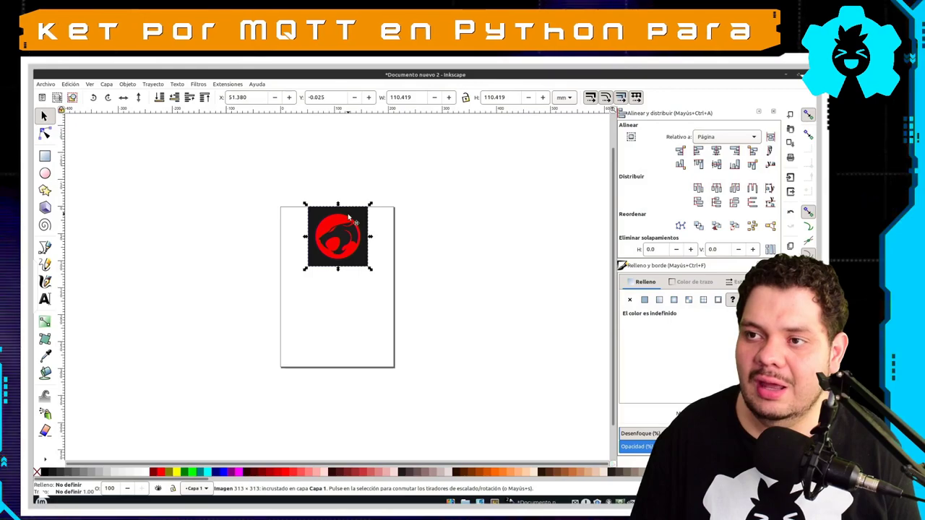
{"action": "scroll", "coordinate": [348, 217], "scroll_direction": "up", "scroll_amount": 4, "text": "ctrl"}
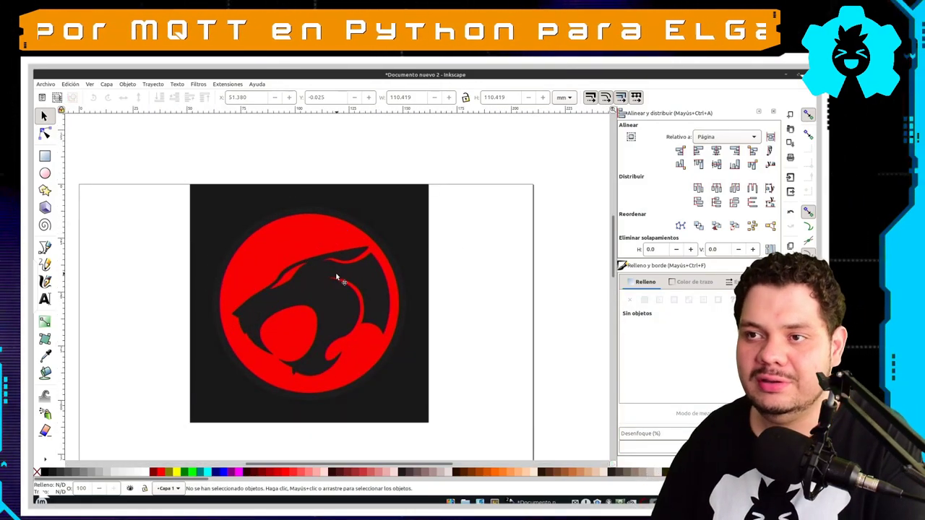
{"action": "left_click_drag", "start_coordinate": [333, 279], "coordinate": [234, 284]}
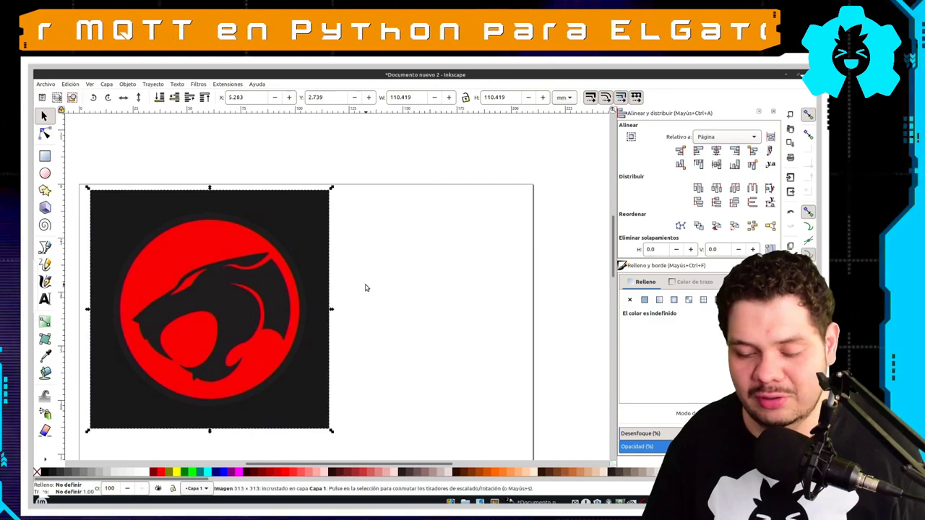
{"action": "middle_click_drag", "start_coordinate": [379, 283], "coordinate": [526, 248]}
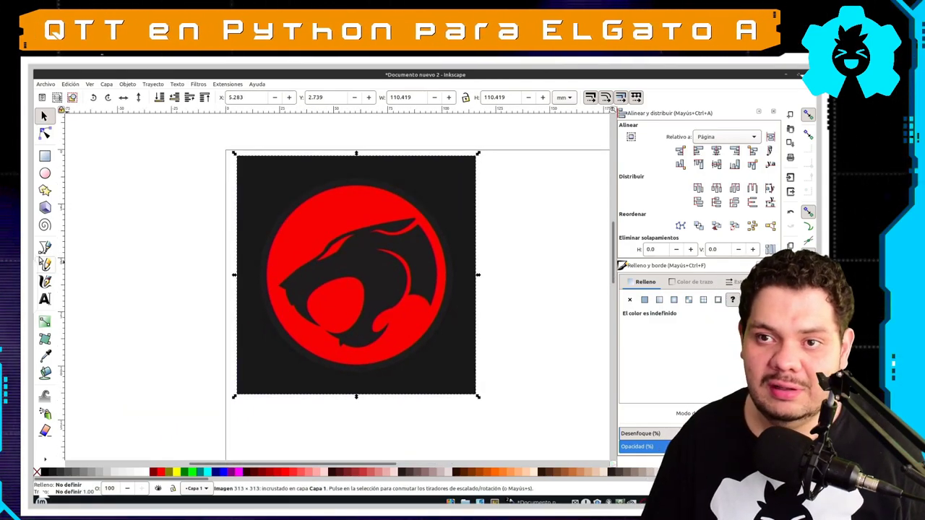
{"action": "left_click", "coordinate": [45, 247]}
{"action": "scroll", "coordinate": [312, 248], "scroll_direction": "up", "scroll_amount": 3, "text": "ctrl"}
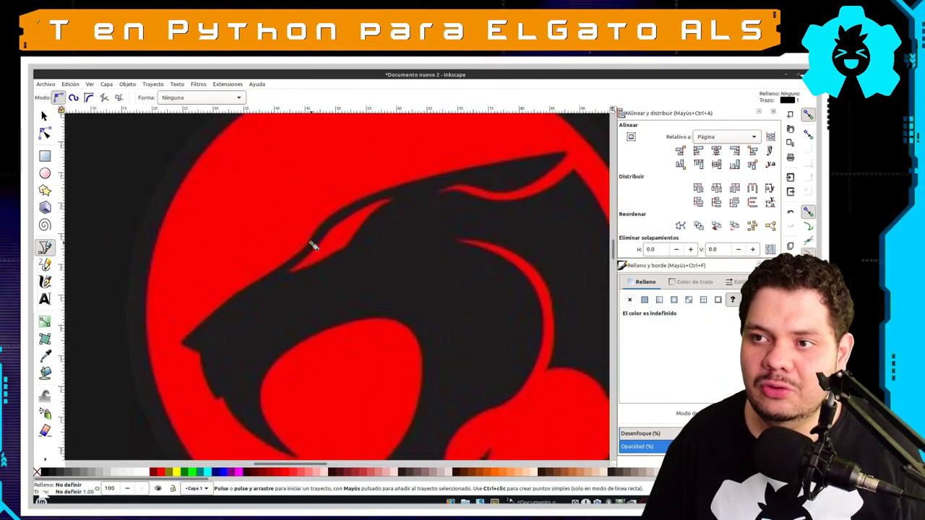
Step: Trace a closed pen outline over the panther's eye and ear
{"action": "left_click", "coordinate": [311, 246]}
{"action": "left_click_drag", "start_coordinate": [370, 199], "coordinate": [381, 194]}
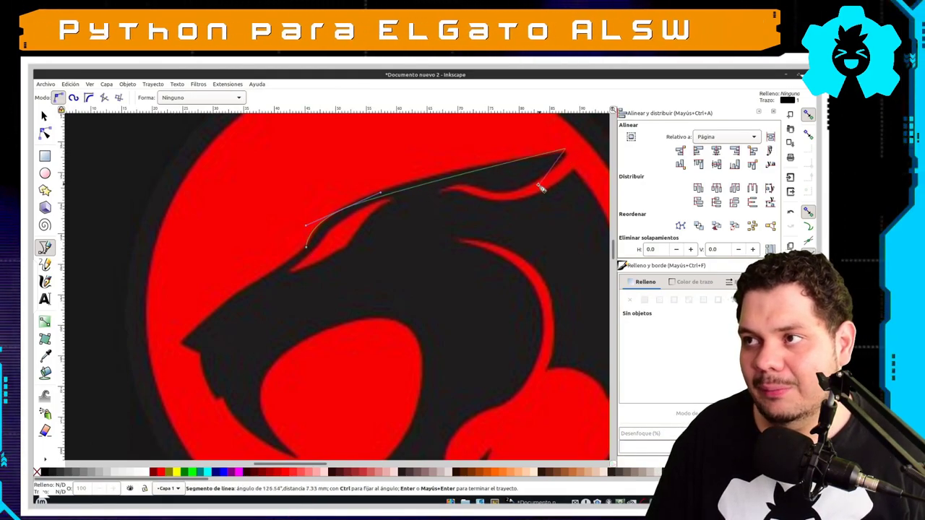
{"action": "left_click_drag", "start_coordinate": [540, 188], "coordinate": [505, 197]}
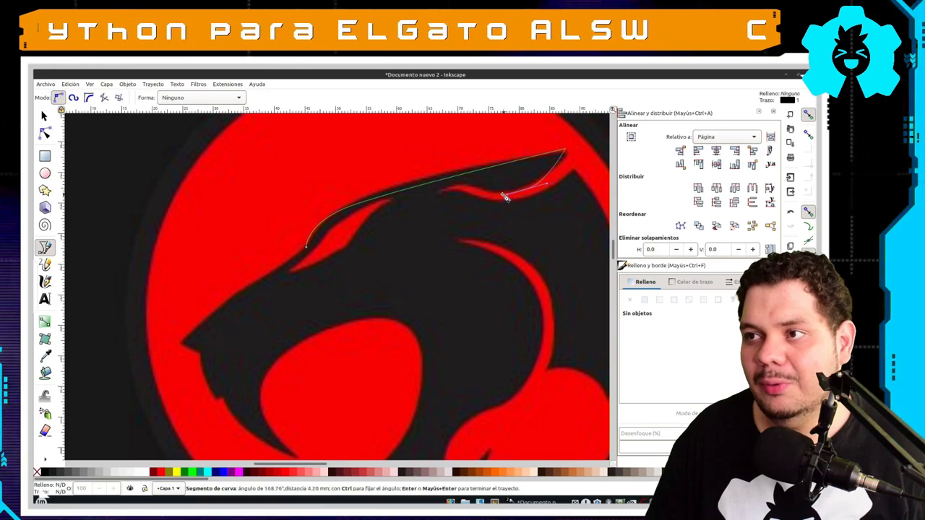
{"action": "left_click", "coordinate": [459, 190]}
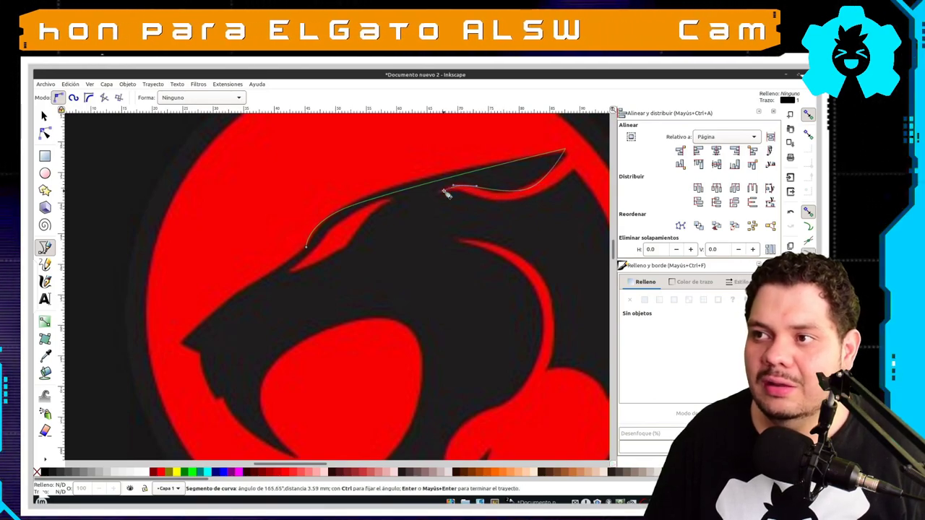
{"action": "left_click_drag", "start_coordinate": [478, 199], "coordinate": [491, 201]}
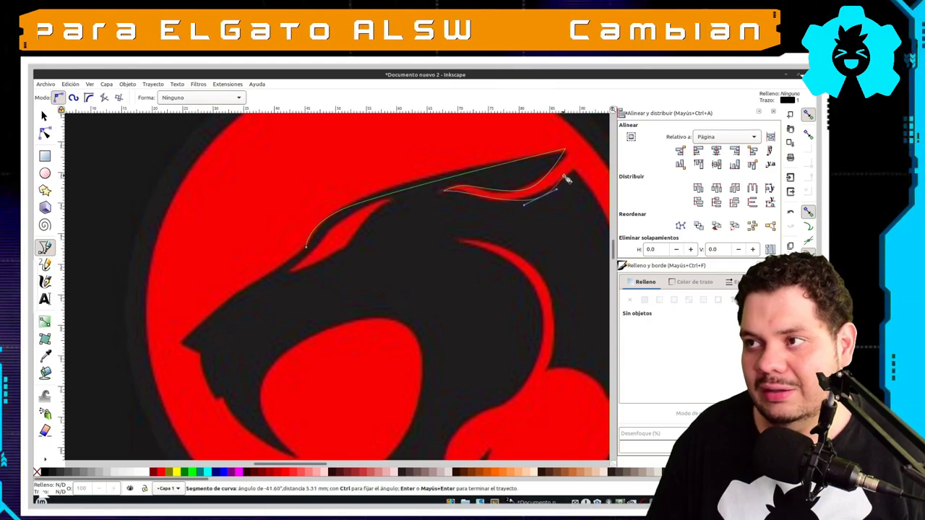
{"action": "left_click", "coordinate": [309, 249]}
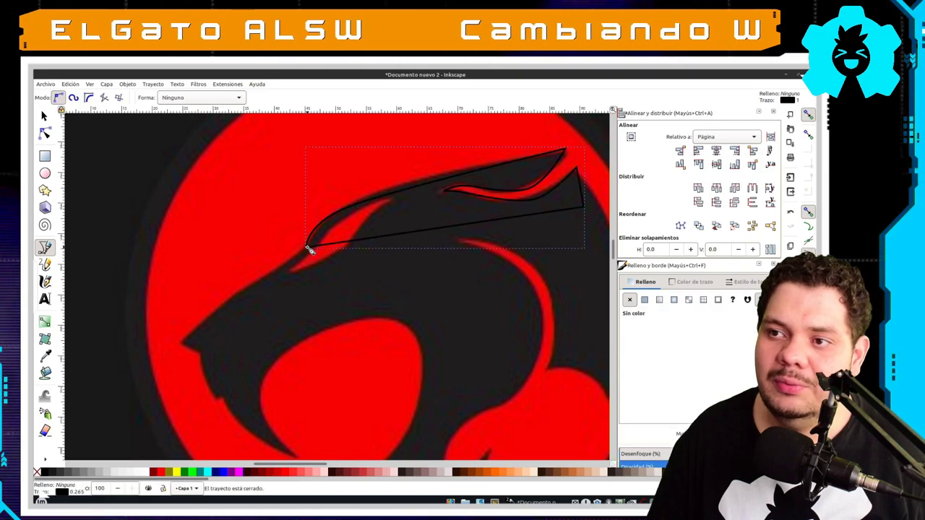
Step: Fill the traced shape black, then yellow, then delete it
{"action": "left_click", "coordinate": [43, 473]}
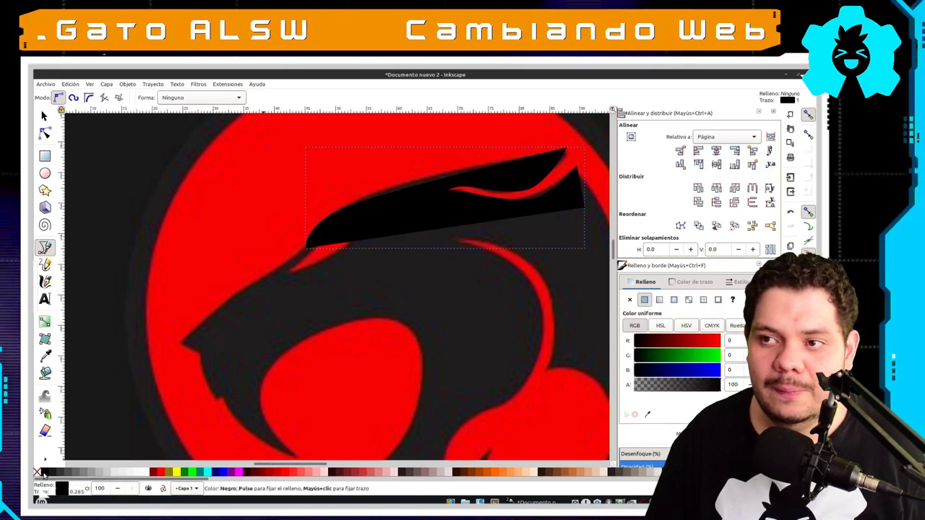
{"action": "left_click", "coordinate": [177, 473]}
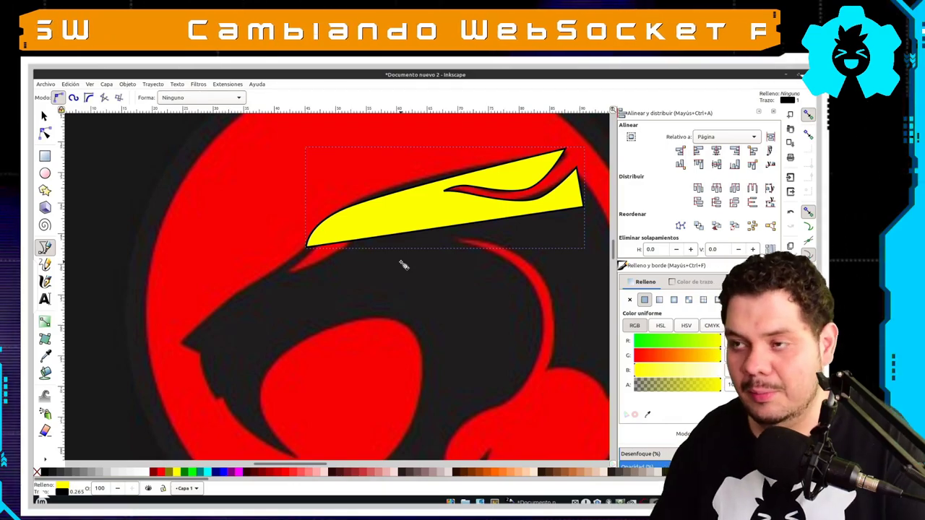
{"action": "key", "text": "s"}
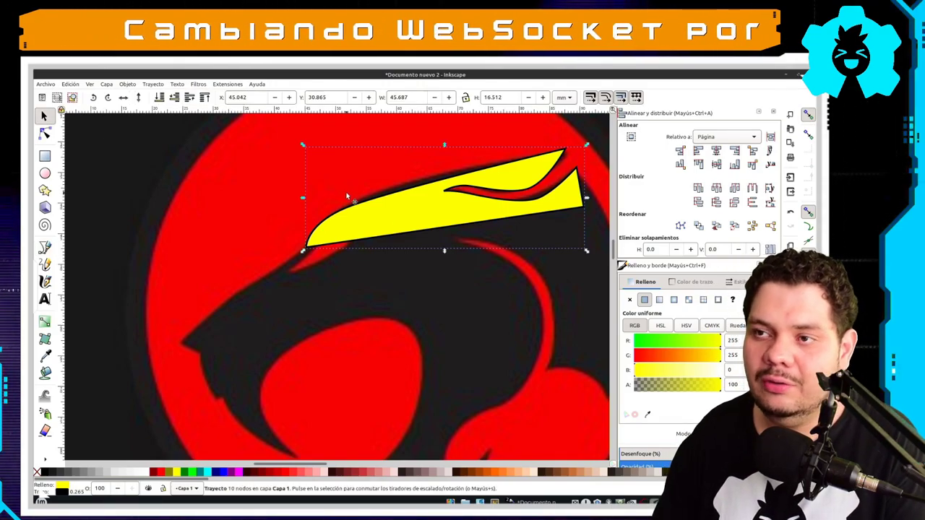
{"action": "key", "text": "Delete"}
{"action": "scroll", "coordinate": [385, 233], "scroll_direction": "down", "scroll_amount": 5, "text": "ctrl"}
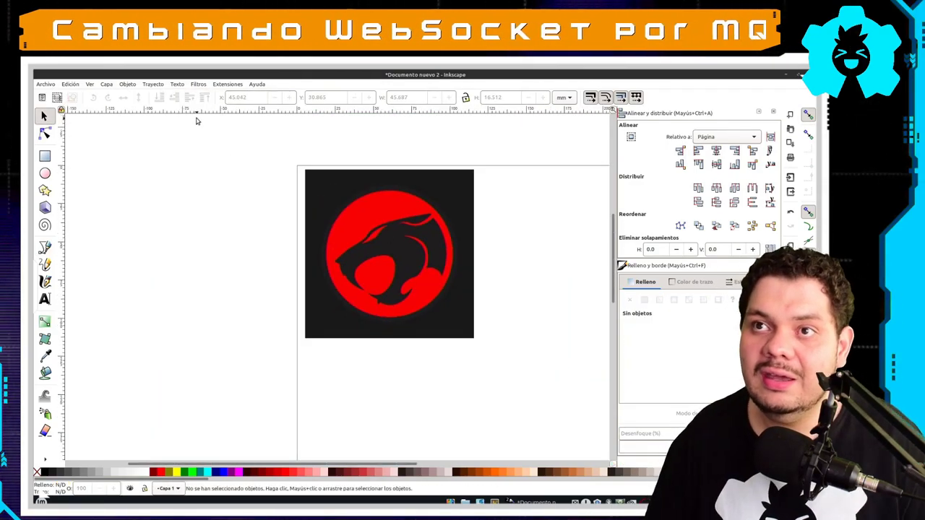
Step: Select the panther bitmap and preview a trace in Trayecto > Vectorizar mapa de bits
{"action": "left_click", "coordinate": [305, 188]}
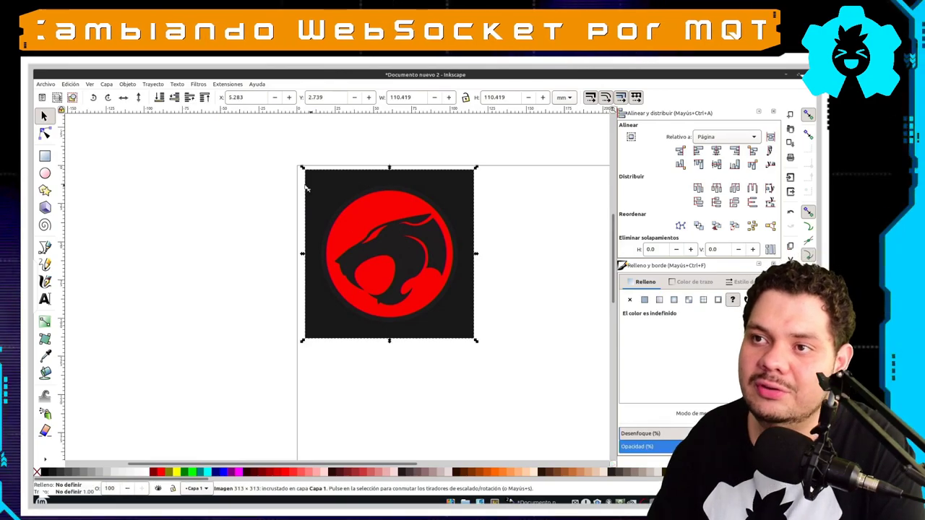
{"action": "left_click", "coordinate": [154, 84]}
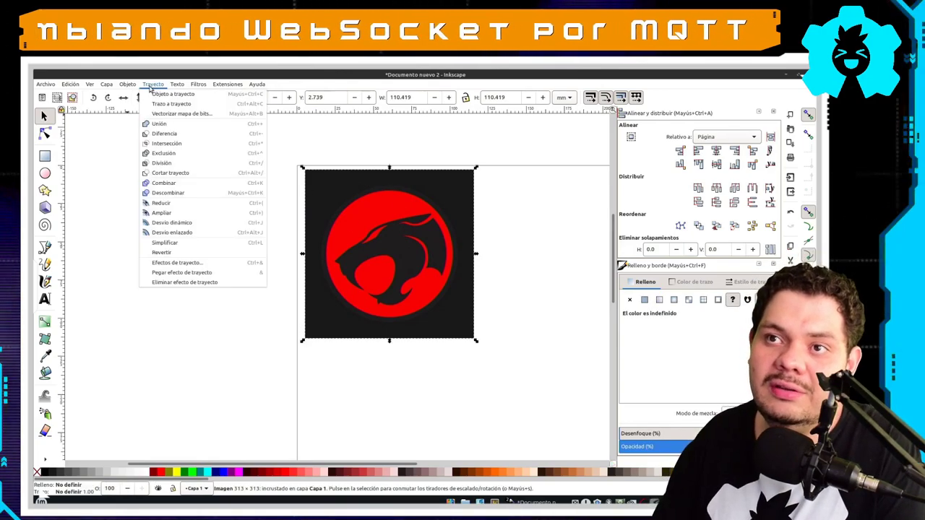
{"action": "left_click", "coordinate": [174, 113]}
{"action": "left_click_drag", "start_coordinate": [624, 76], "coordinate": [125, 167]}
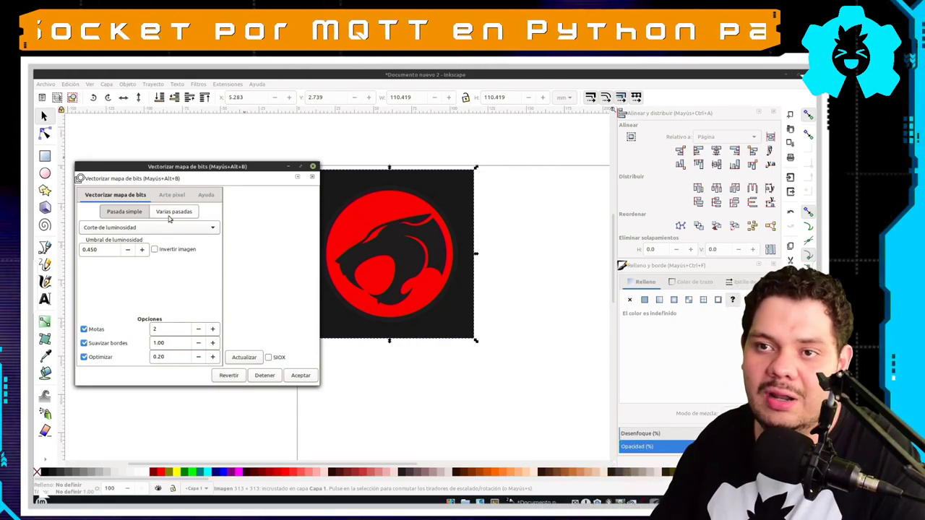
{"action": "left_click", "coordinate": [246, 357]}
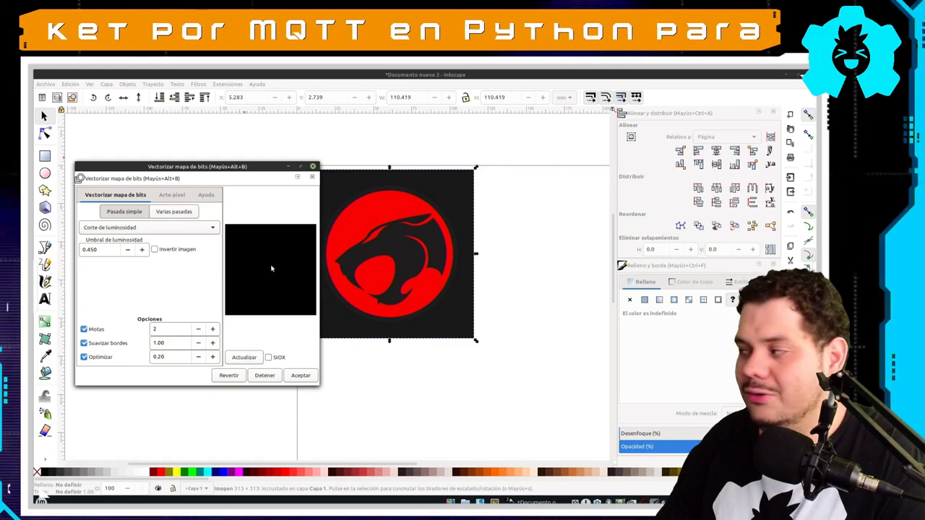
Step: Apply a centreline trace to the logo, pull it off, and delete it
{"action": "left_click", "coordinate": [143, 228]}
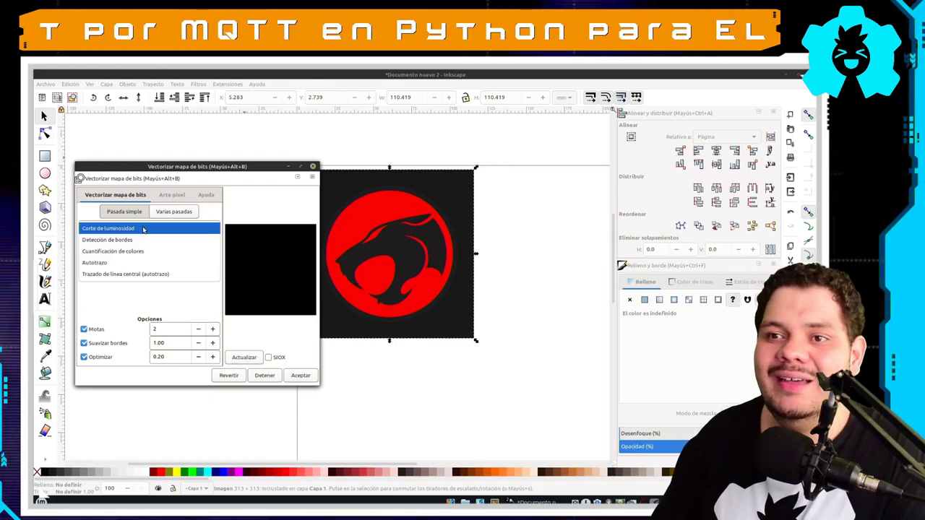
{"action": "left_click", "coordinate": [143, 274]}
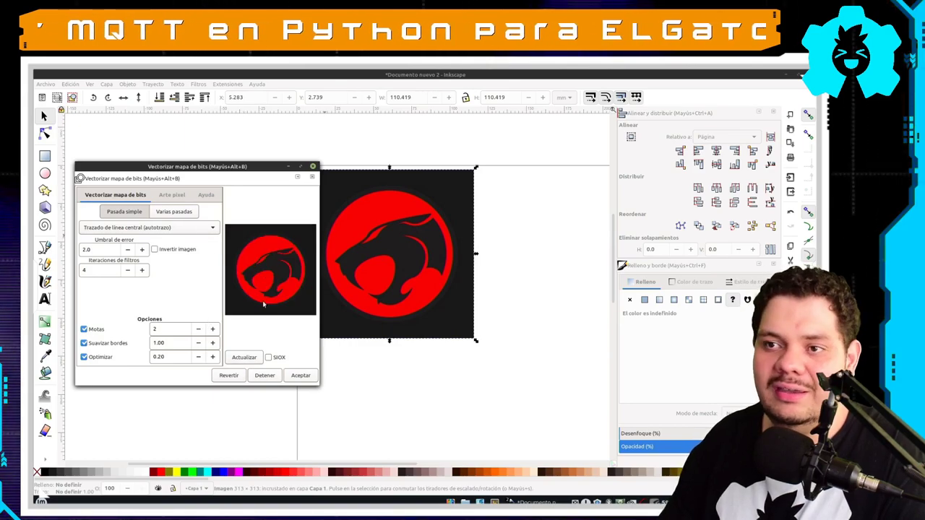
{"action": "left_click", "coordinate": [307, 375]}
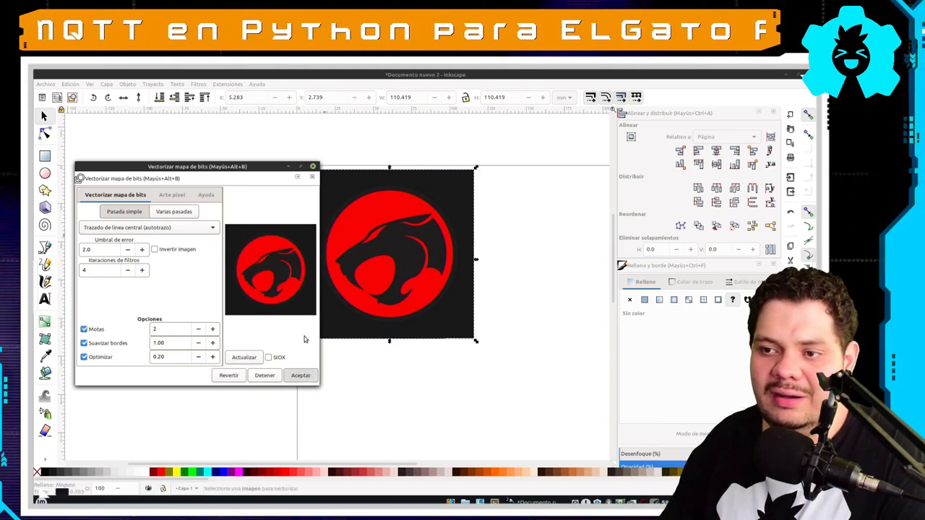
{"action": "left_click", "coordinate": [441, 195]}
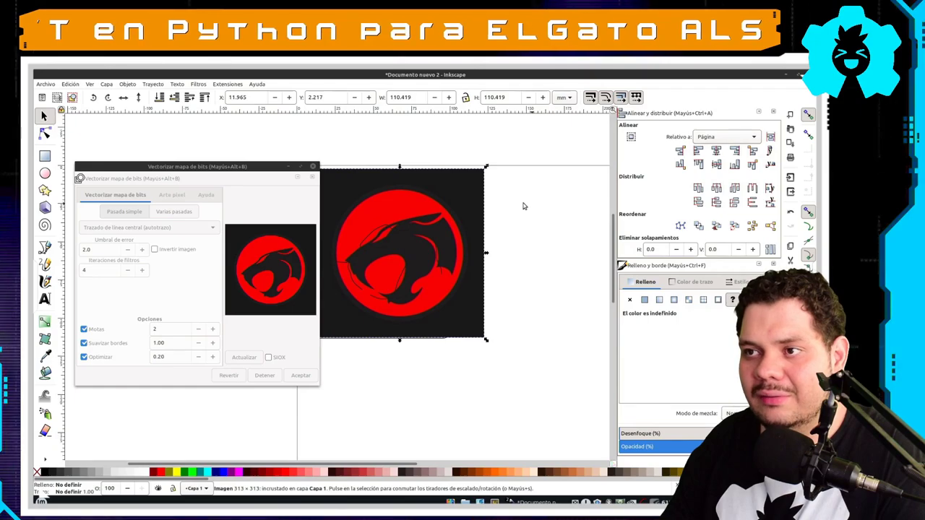
{"action": "left_click_drag", "start_coordinate": [474, 201], "coordinate": [622, 203]}
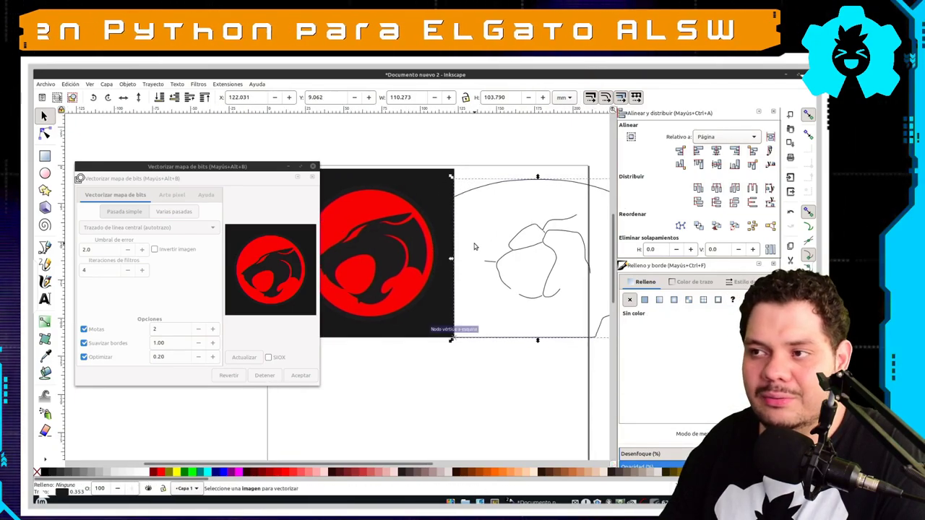
{"action": "key", "text": "Delete"}
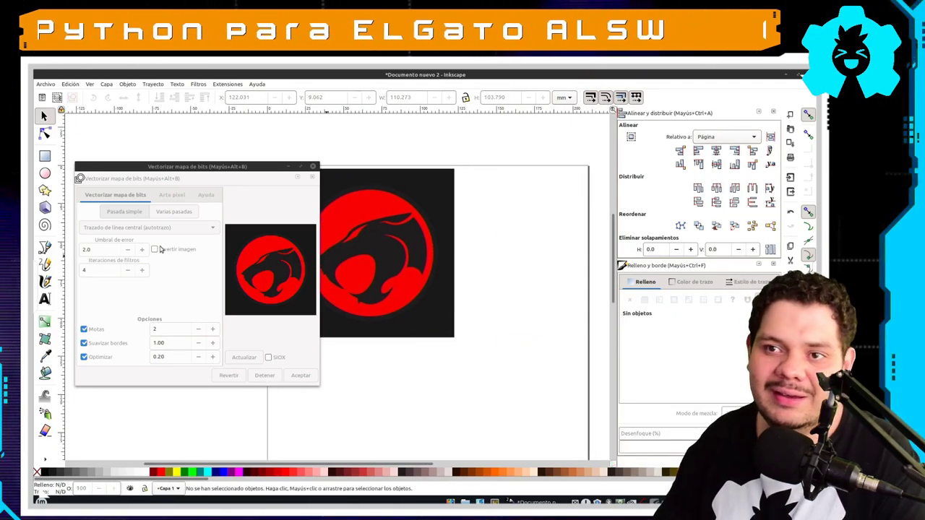
Step: Trace the red logo bitmap again using Autotrazo mode
{"action": "left_click", "coordinate": [366, 262]}
{"action": "left_click", "coordinate": [163, 226]}
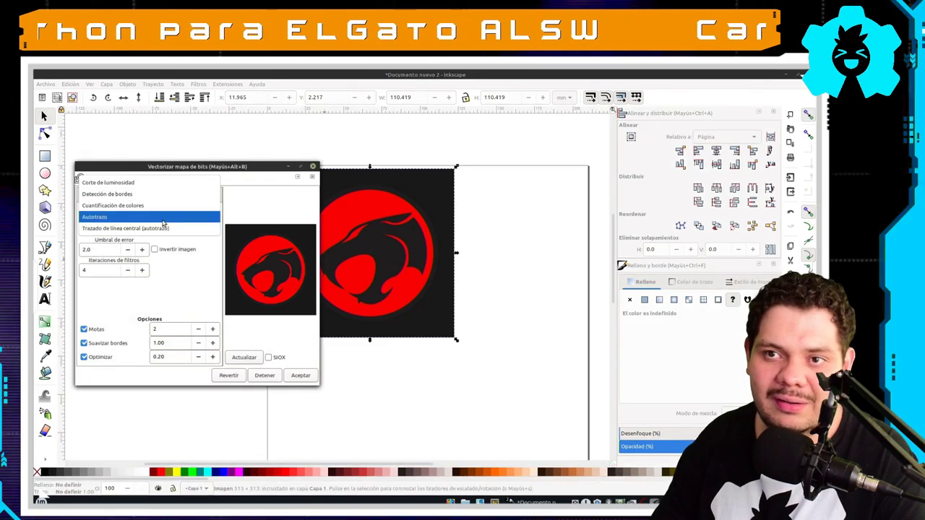
{"action": "left_click", "coordinate": [163, 224]}
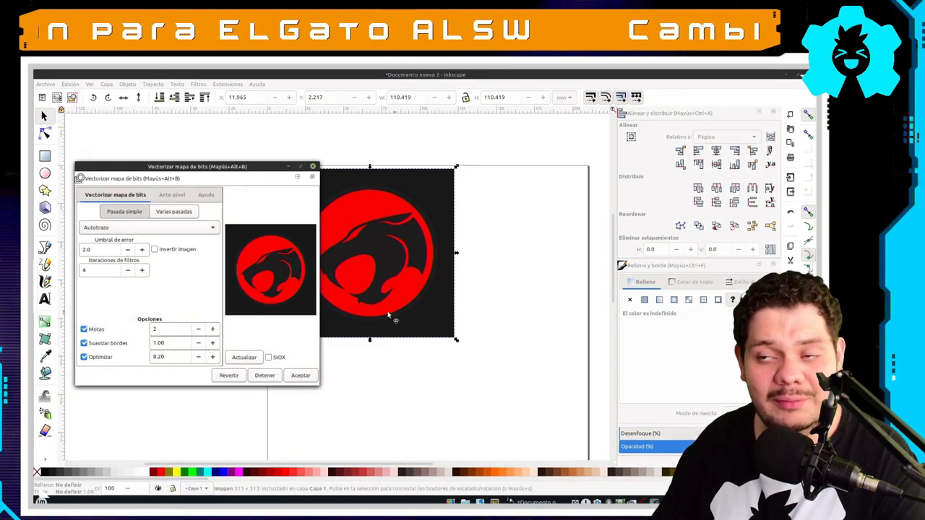
{"action": "left_click", "coordinate": [301, 375]}
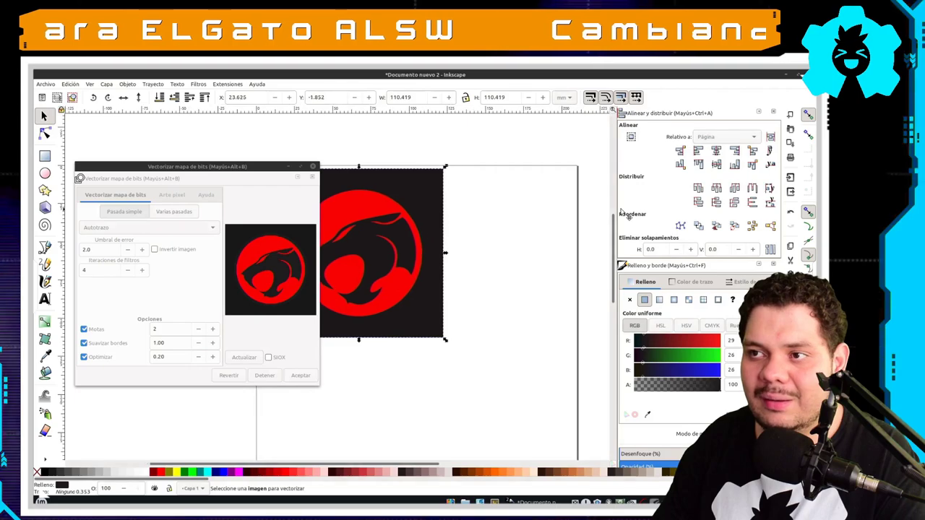
Step: Move the traced logo off the red bitmap and inspect its nodes
{"action": "left_click_drag", "start_coordinate": [446, 253], "coordinate": [461, 242]}
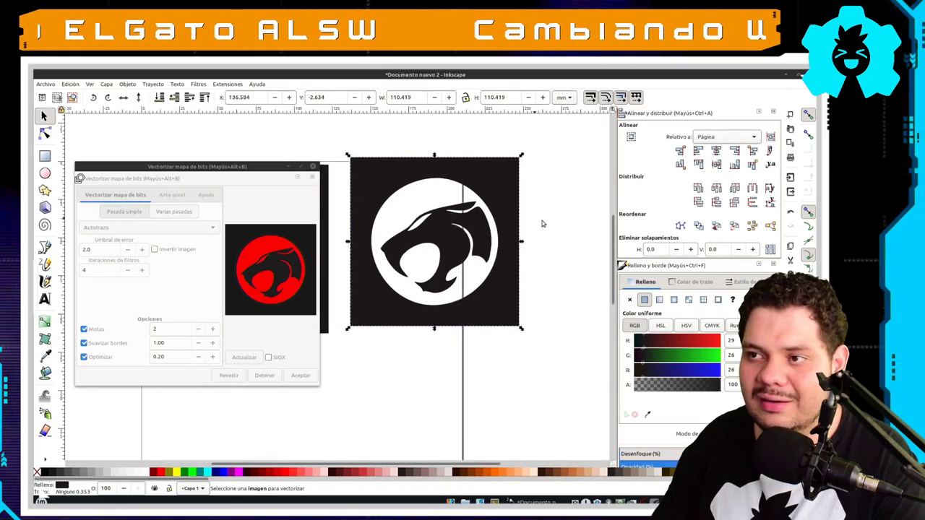
{"action": "left_click_drag", "start_coordinate": [497, 197], "coordinate": [520, 210]}
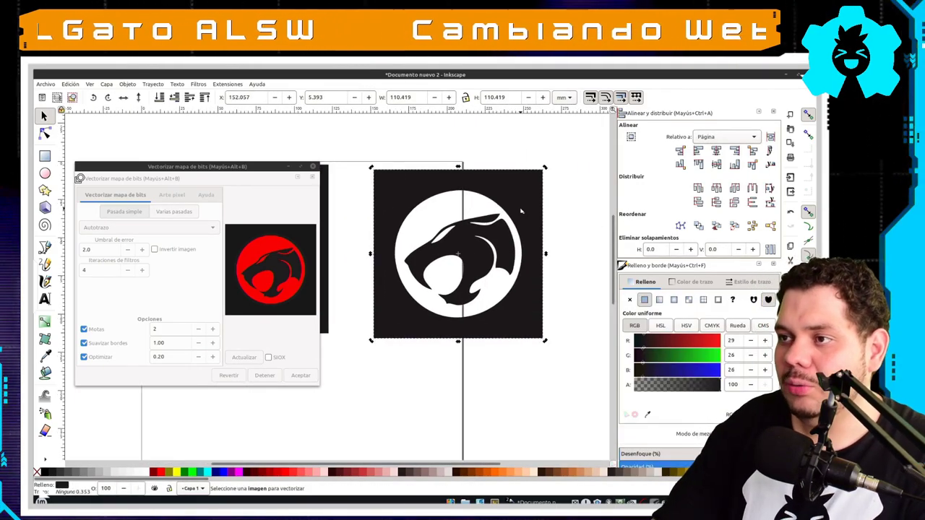
{"action": "key", "text": "n"}
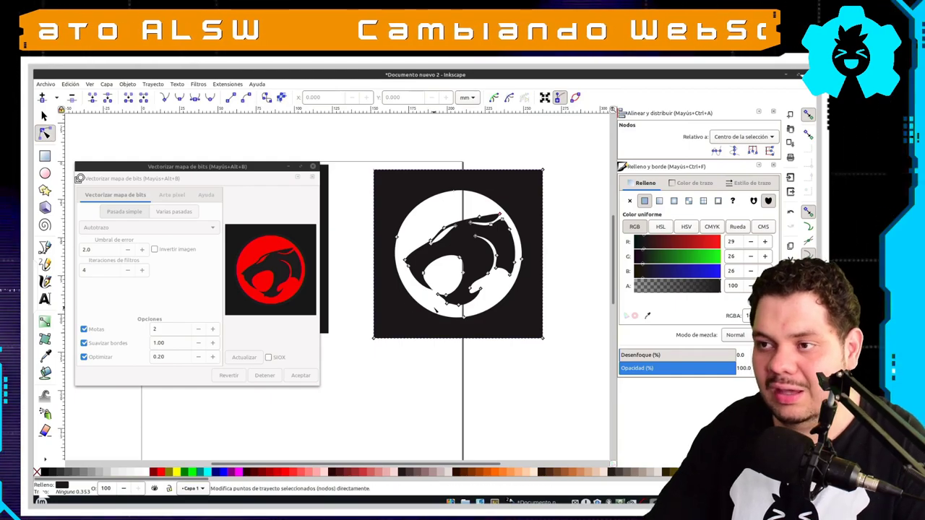
{"action": "left_click", "coordinate": [506, 165]}
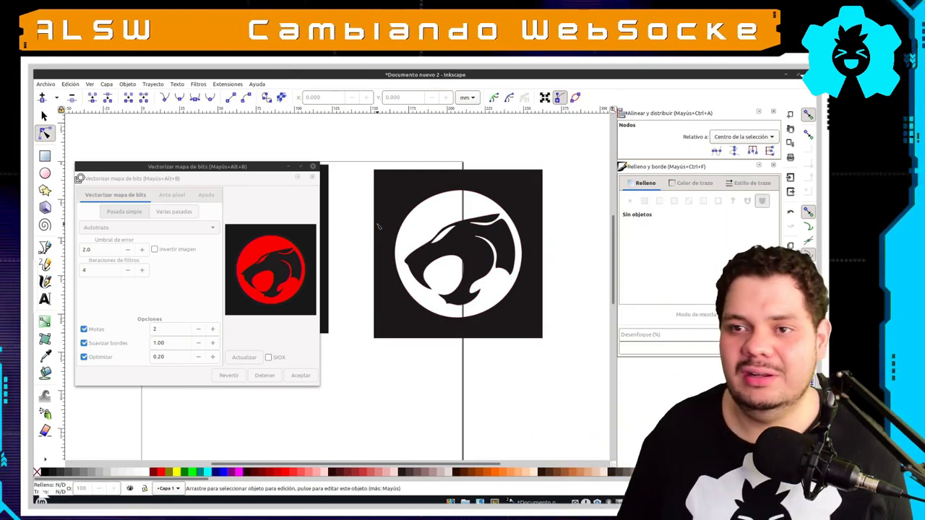
Step: Draw a yellow circle over the black square and lower it beneath the logo
{"action": "left_click", "coordinate": [45, 173]}
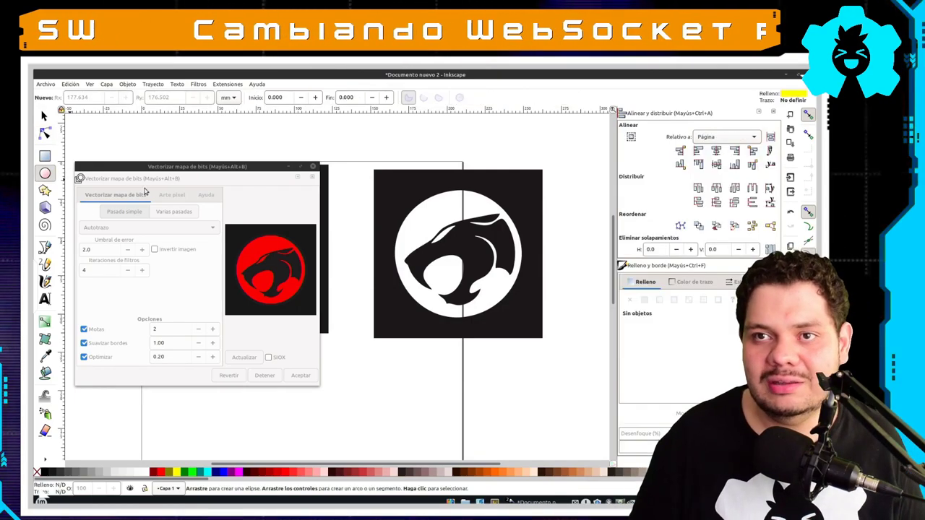
{"action": "left_click_drag", "start_coordinate": [391, 181], "coordinate": [542, 329]}
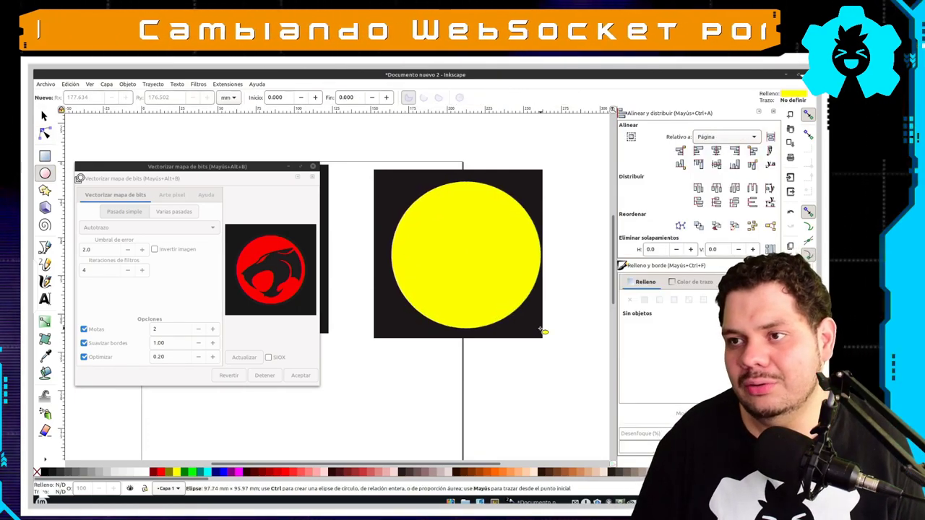
{"action": "key", "text": "s"}
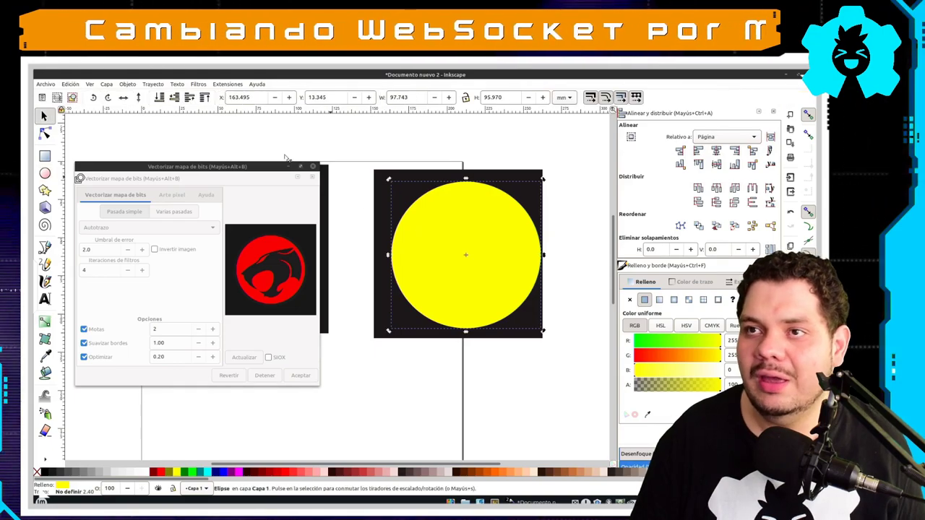
{"action": "left_click", "coordinate": [159, 97]}
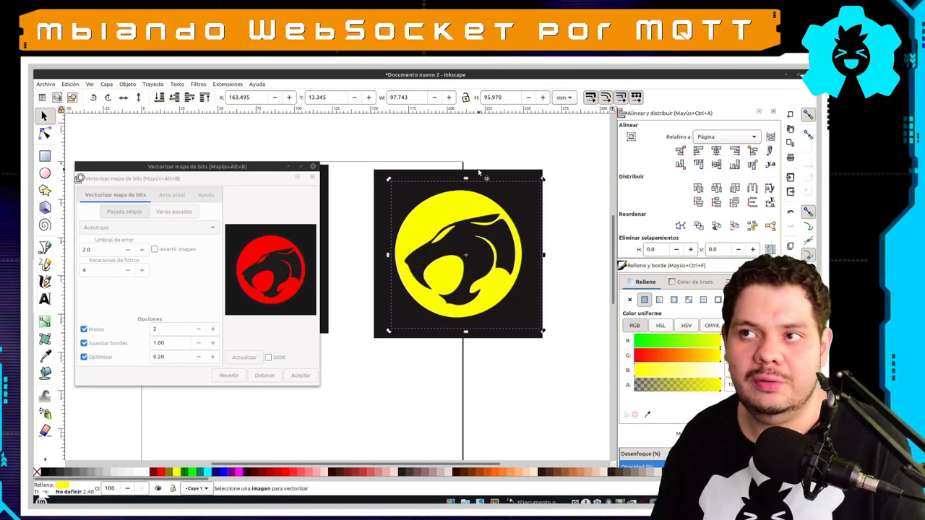
Step: Select the circle and logo together and apply Path > Difference
{"action": "left_click", "coordinate": [453, 146]}
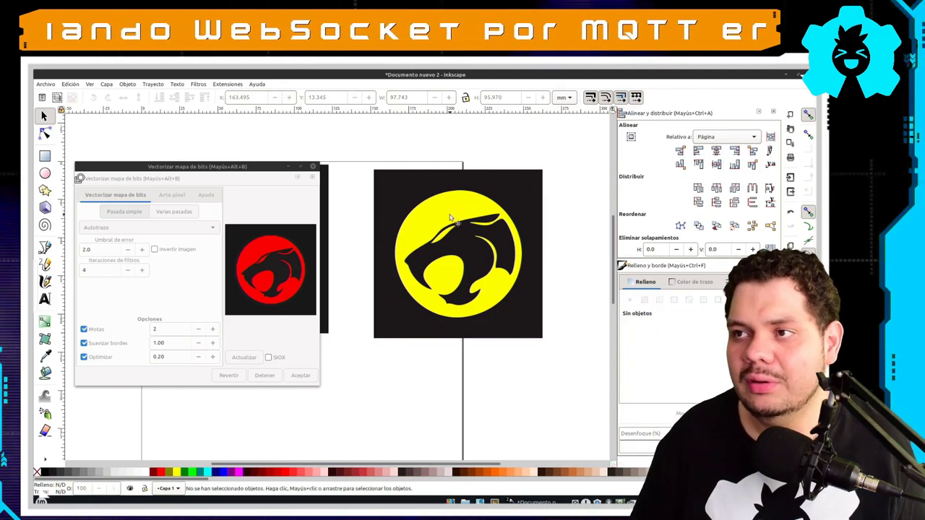
{"action": "left_click", "coordinate": [446, 176], "text": "shift"}
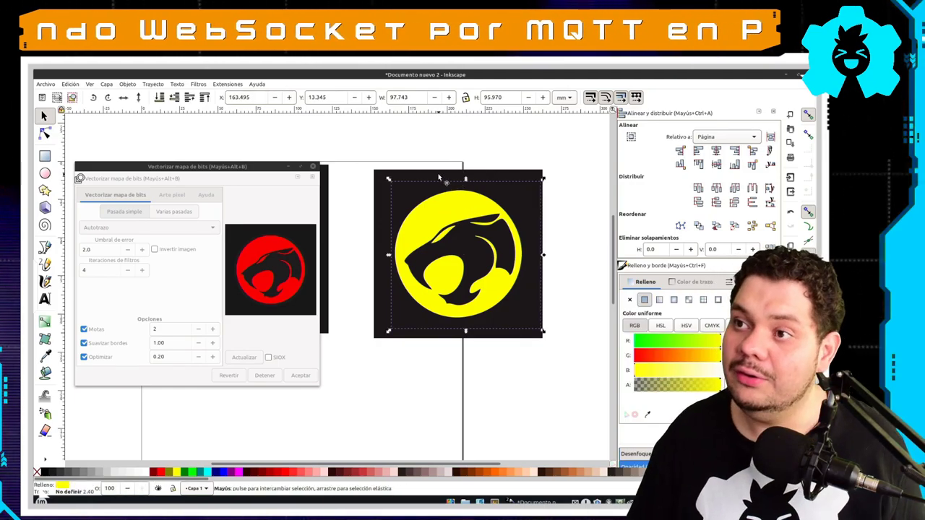
{"action": "left_click", "coordinate": [129, 84]}
{"action": "mouse_move", "coordinate": [153, 84]}
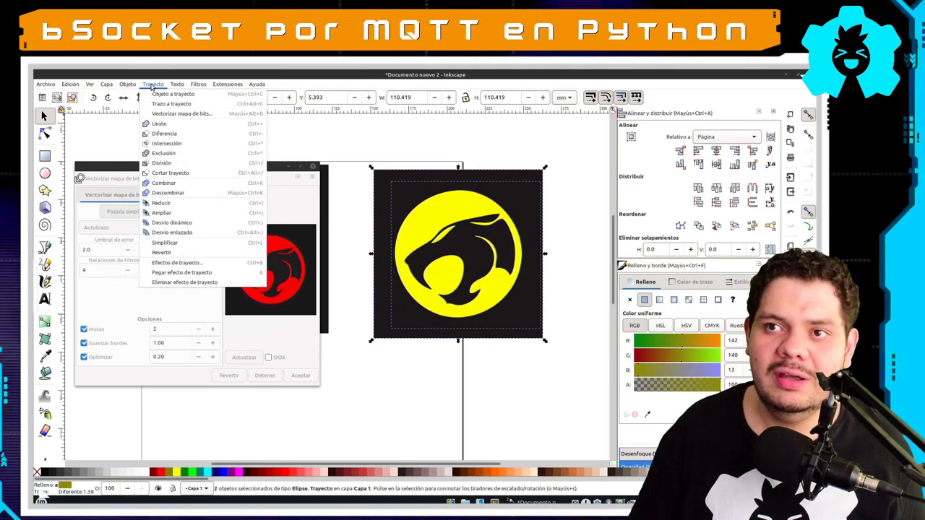
{"action": "left_click", "coordinate": [172, 134]}
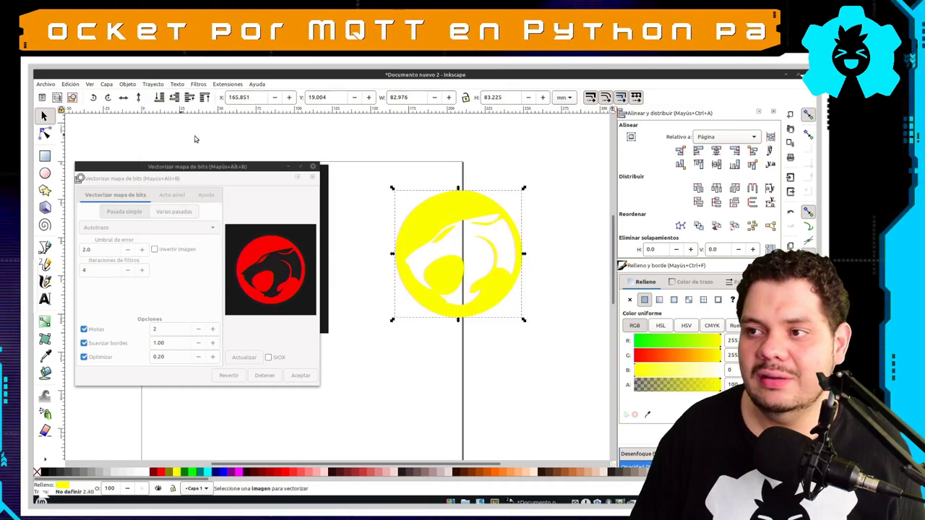
Step: Fill the logo bright red, close the Trace Bitmap dialog, and select the original bitmap
{"action": "left_click", "coordinate": [153, 472]}
{"action": "left_click", "coordinate": [161, 472]}
{"action": "left_click", "coordinate": [391, 243]}
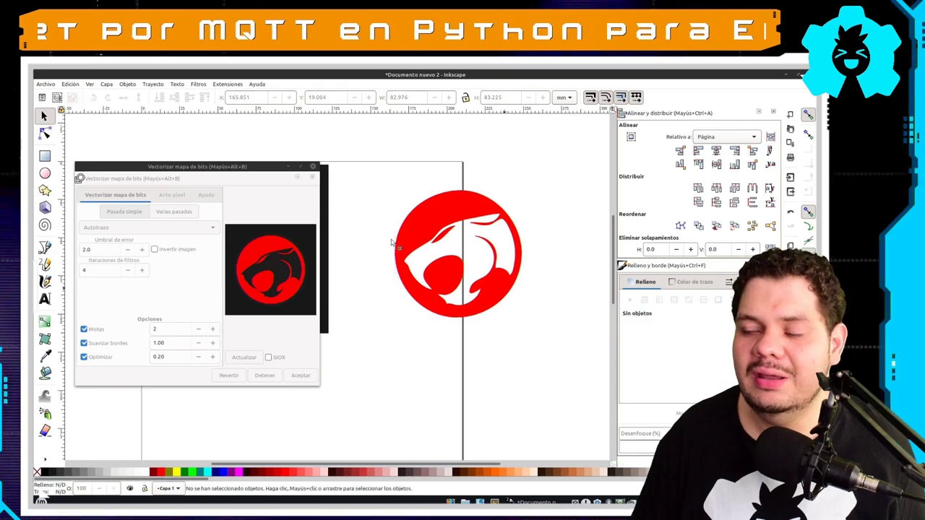
{"action": "left_click", "coordinate": [494, 233]}
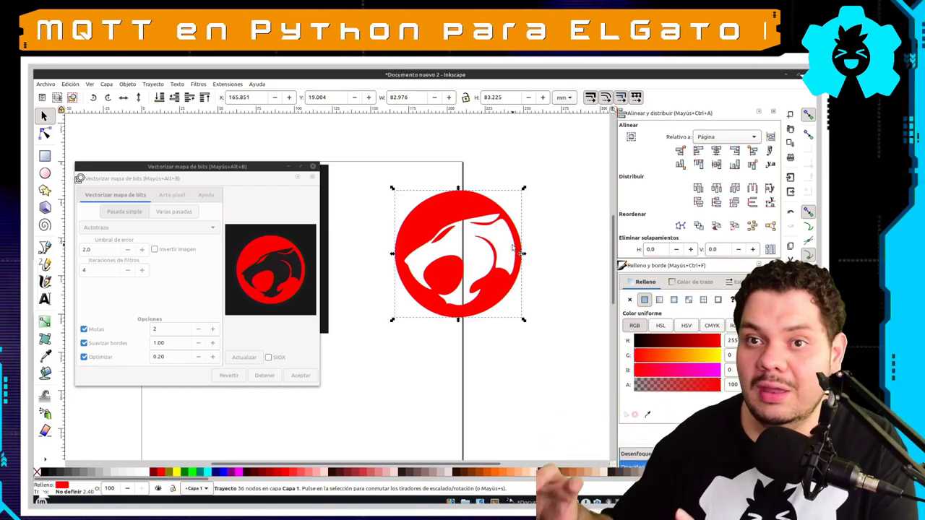
{"action": "left_click", "coordinate": [313, 166]}
{"action": "left_click", "coordinate": [284, 207]}
Step: Delete the original bitmap and resize the red logo to 50 mm wide at top-left
{"action": "key", "text": "Delete"}
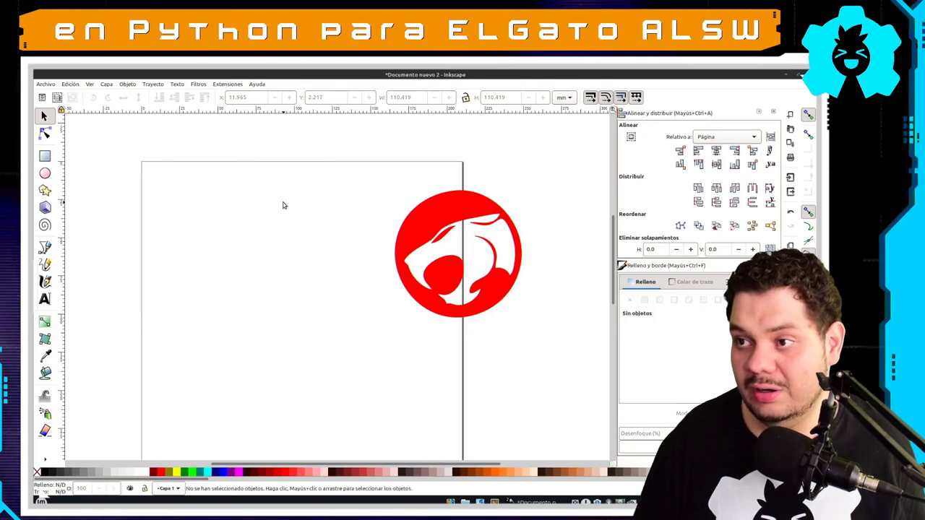
{"action": "left_click_drag", "start_coordinate": [409, 223], "coordinate": [161, 195]}
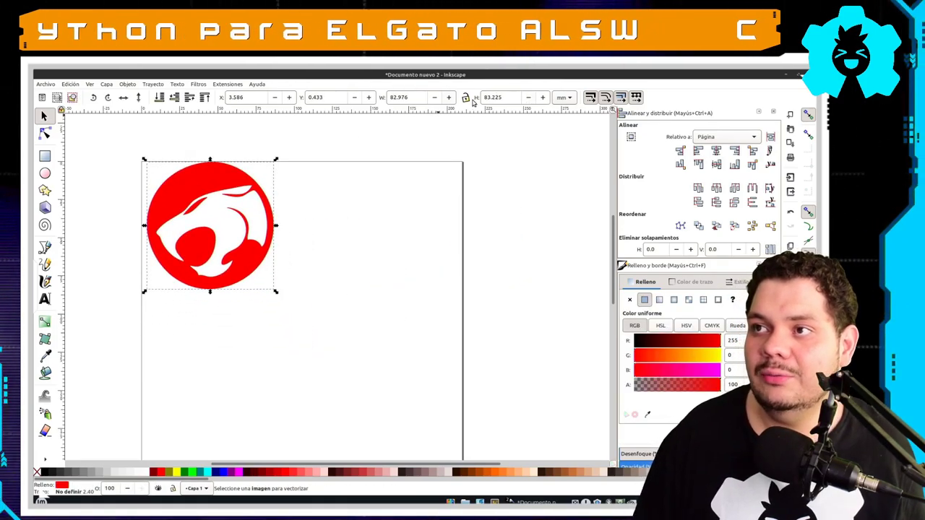
{"action": "double_click", "coordinate": [405, 96]}
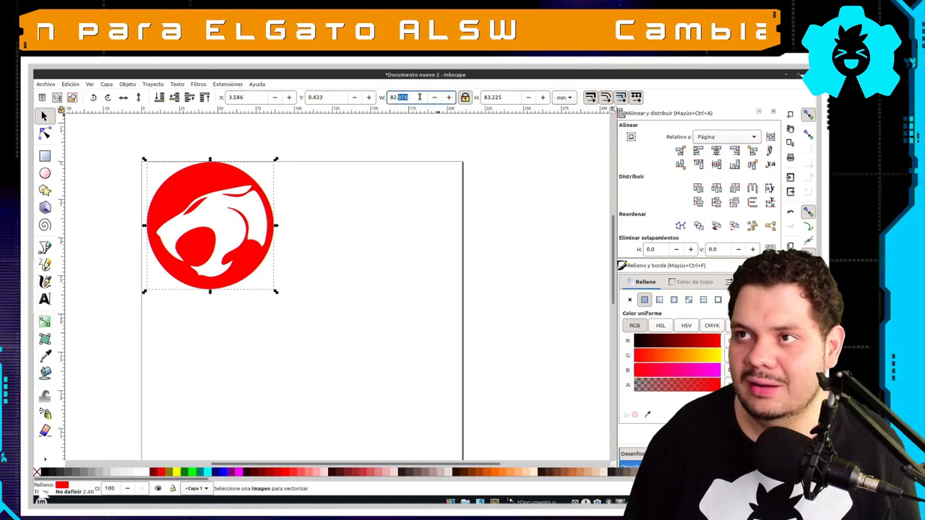
{"action": "type", "text": "50"}
{"action": "key", "text": "Return"}
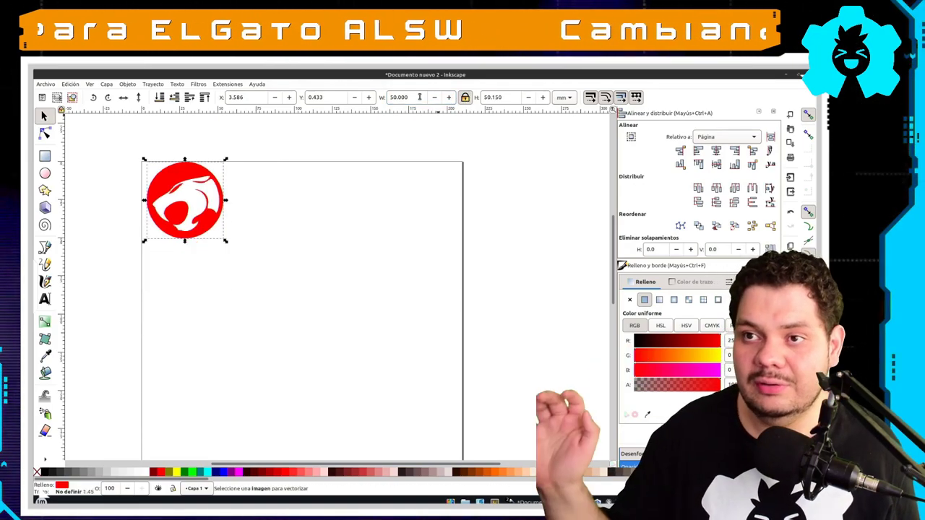
{"action": "left_click", "coordinate": [224, 189]}
{"action": "mouse_move", "coordinate": [209, 194]}
{"action": "left_mouse_down"}
{"action": "mouse_move", "coordinate": [219, 207]}
{"action": "mouse_move", "coordinate": [210, 191]}
{"action": "left_mouse_up"}
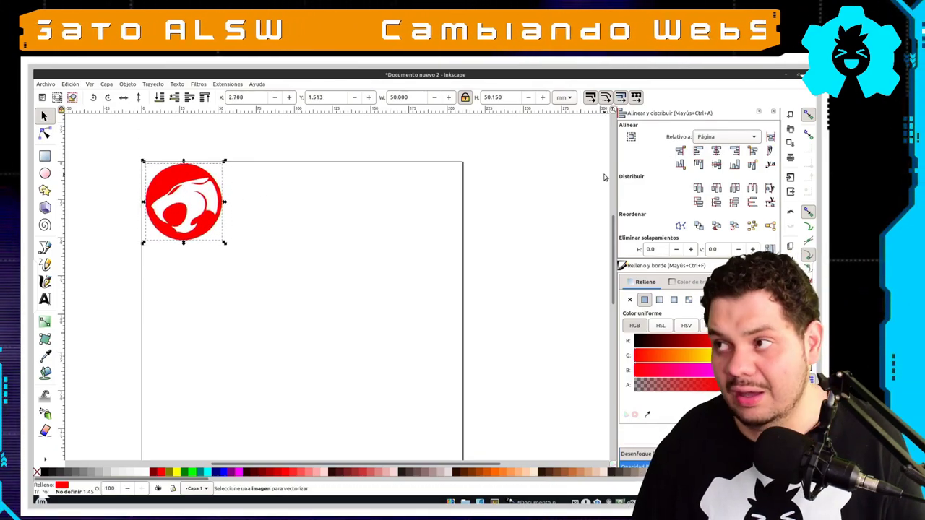
Step: Align the logo to the page's left and top edges
{"action": "left_click", "coordinate": [698, 152]}
{"action": "left_click", "coordinate": [698, 165]}
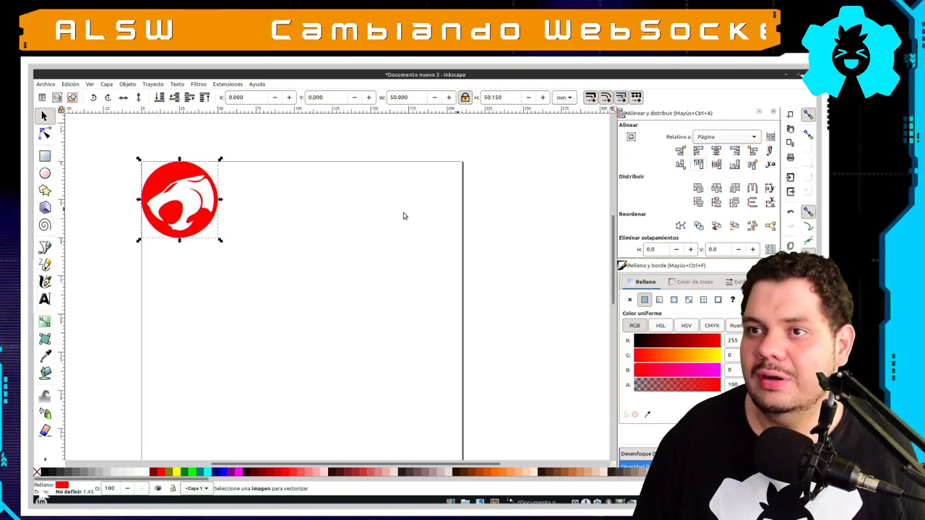
{"action": "left_click", "coordinate": [244, 182]}
Step: Save the drawing over Logo.svg
{"action": "key", "text": "ctrl+s"}
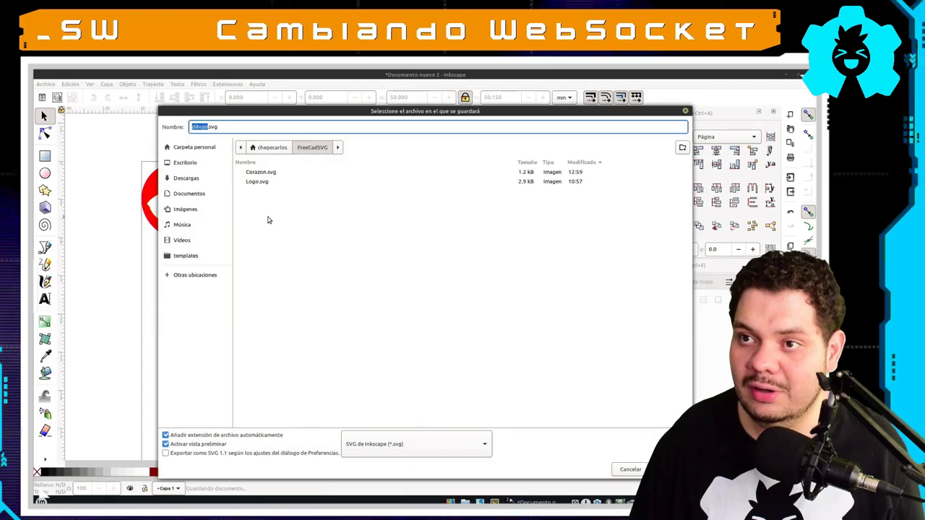
{"action": "left_click", "coordinate": [267, 182]}
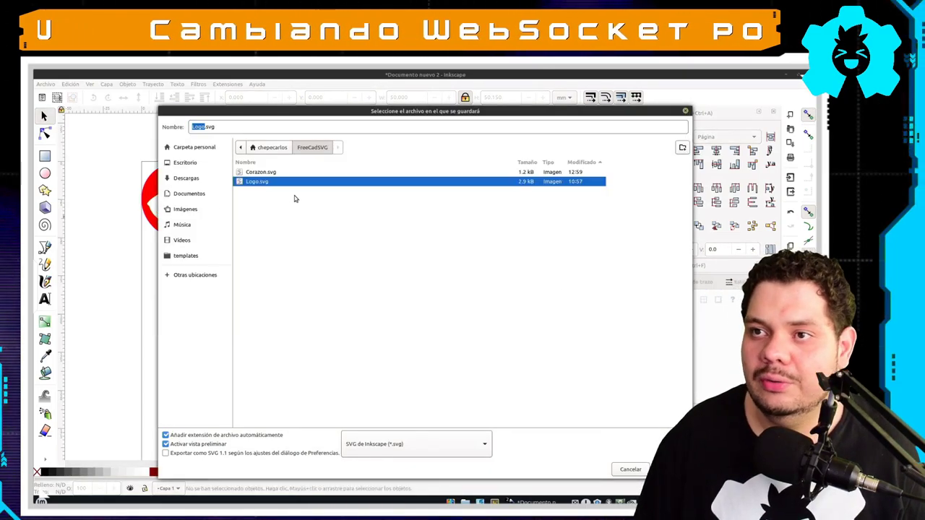
{"action": "key", "text": "Return"}
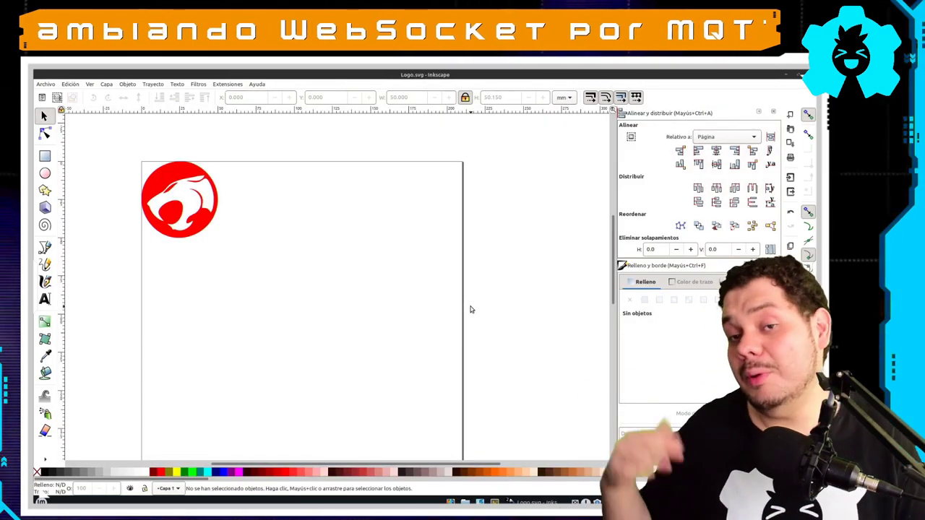
{"action": "key", "text": "ctrl+F8"}
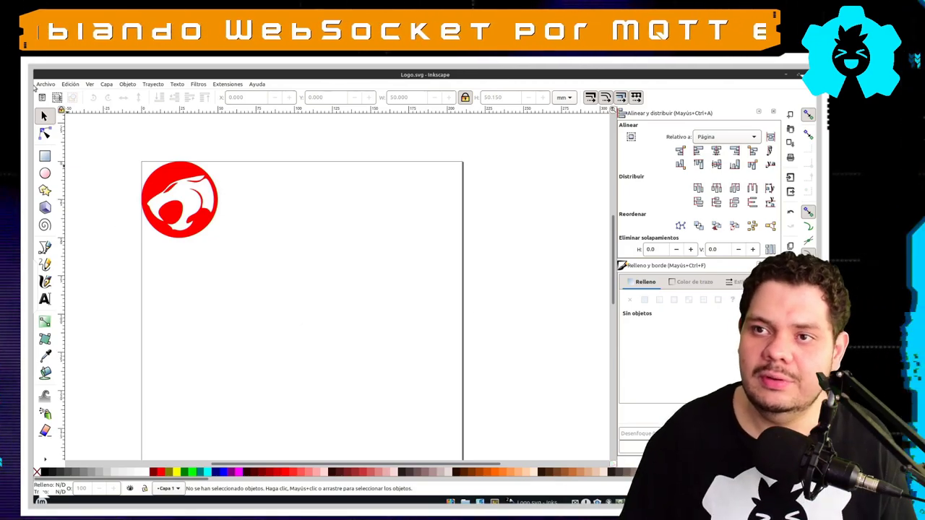
Step: Switch to FreeCAD and create a new empty document
{"action": "left_click", "coordinate": [641, 221]}
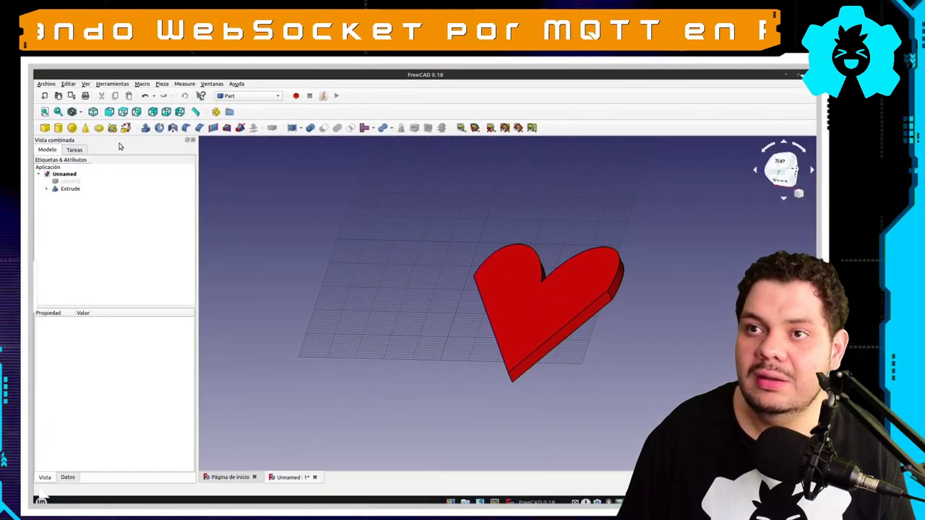
{"action": "left_click", "coordinate": [43, 84]}
{"action": "left_click", "coordinate": [54, 95]}
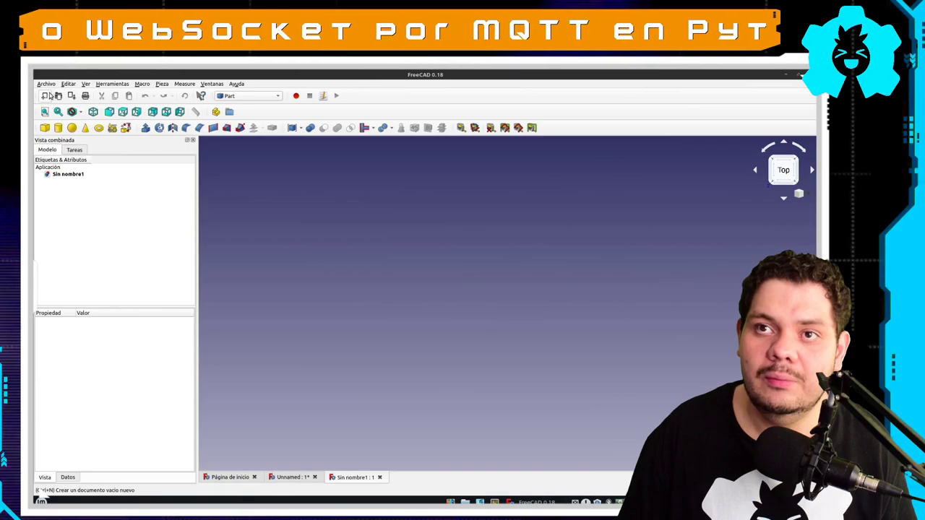
Step: Import Logo.svg using 'SVG as geometry (importSVG)'
{"action": "left_click", "coordinate": [45, 84]}
{"action": "left_click", "coordinate": [58, 173]}
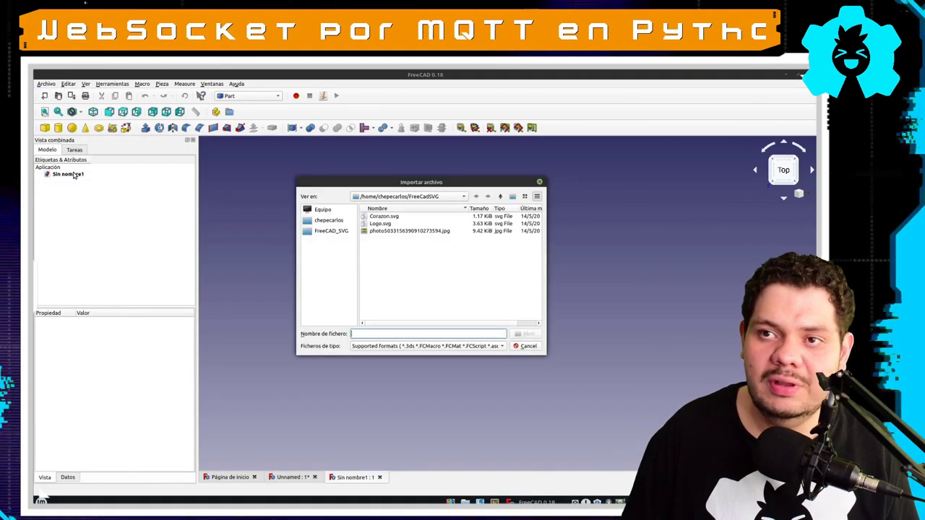
{"action": "left_click", "coordinate": [381, 224]}
{"action": "left_click", "coordinate": [526, 333]}
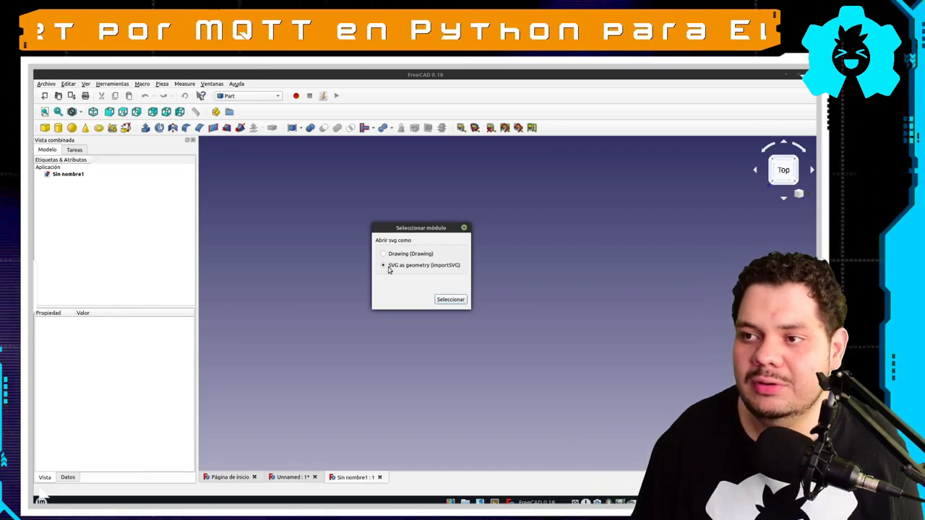
{"action": "left_click", "coordinate": [440, 297]}
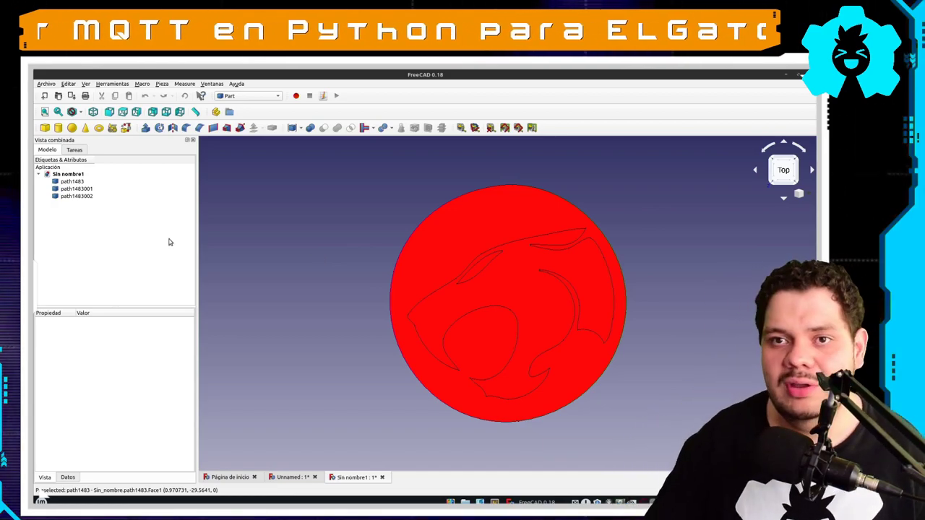
Step: Hide and reshow the circle and panther paths to inspect each one
{"action": "left_click", "coordinate": [72, 181]}
{"action": "key", "text": "space"}
{"action": "left_click", "coordinate": [88, 188]}
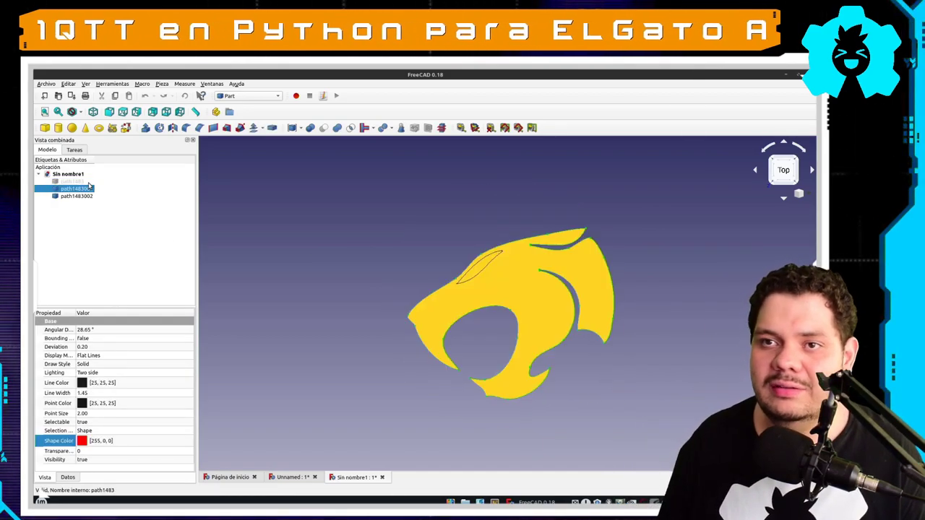
{"action": "key", "text": "space"}
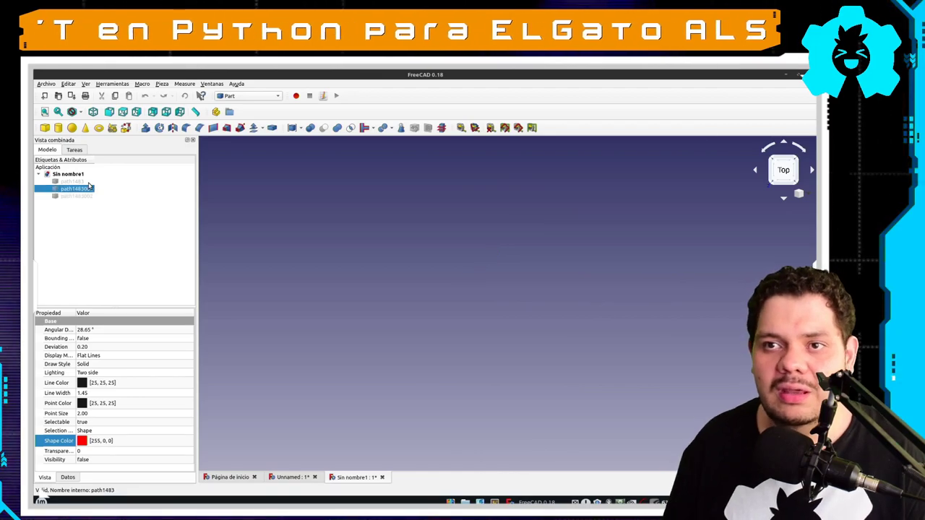
{"action": "key", "text": "space"}
{"action": "key", "text": "Down"}
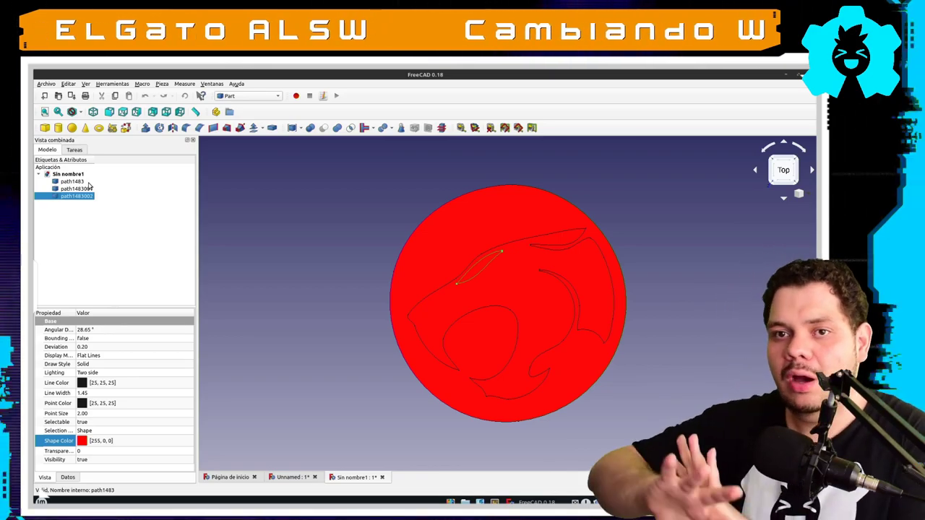
Step: Select all three imported paths and switch to the Draft workbench
{"action": "left_click", "coordinate": [80, 188]}
{"action": "left_click", "coordinate": [73, 180], "text": "ctrl"}
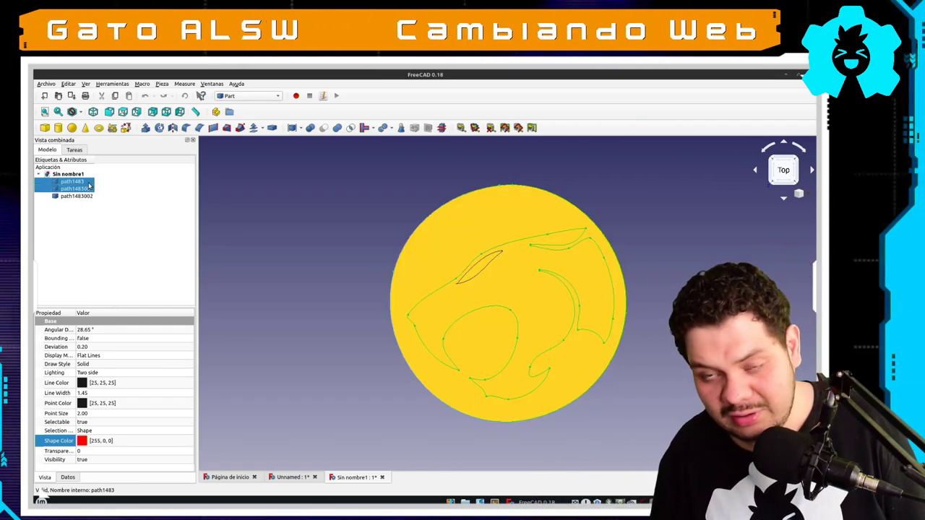
{"action": "left_click", "coordinate": [76, 196], "text": "ctrl"}
{"action": "left_click", "coordinate": [248, 96]}
{"action": "left_click", "coordinate": [246, 95]}
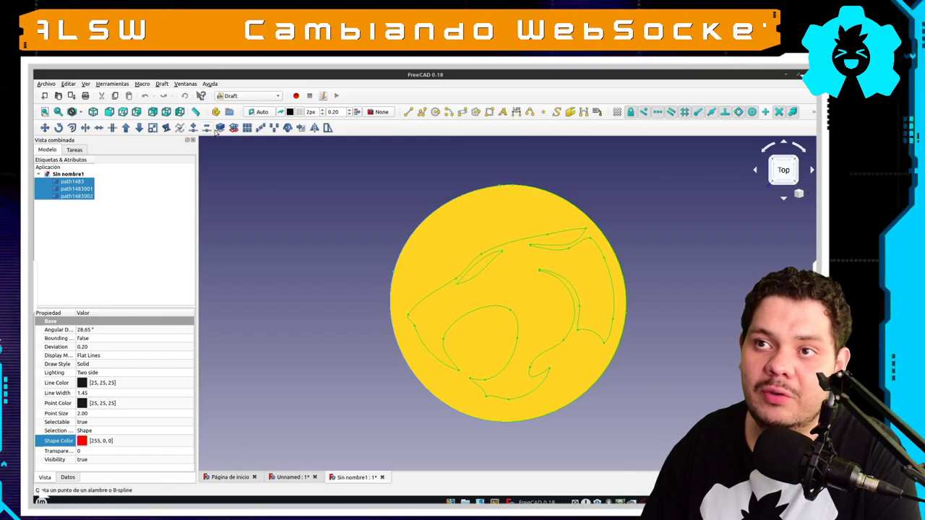
Step: Convert the paths to sketches, hide the paths, and select Sketch, Sketch001 and Sketch002
{"action": "left_click", "coordinate": [234, 128]}
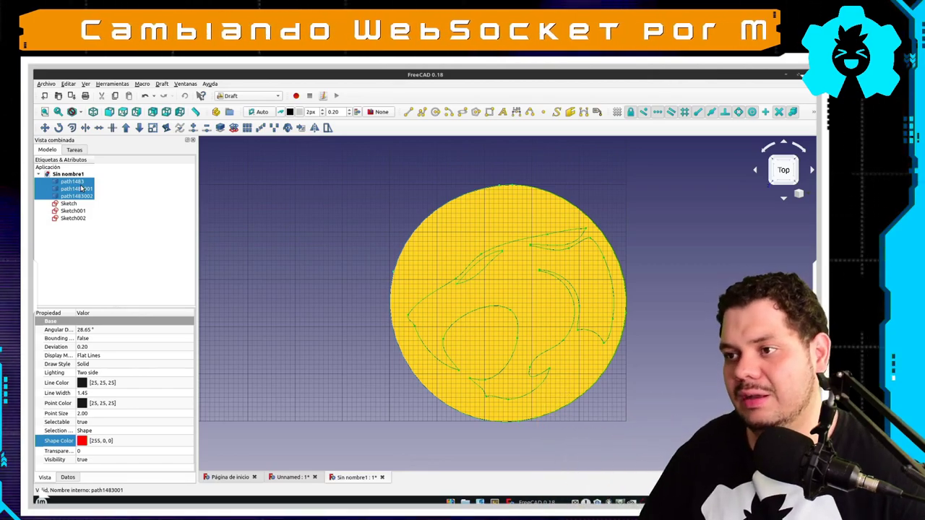
{"action": "key", "text": "space"}
{"action": "left_click", "coordinate": [74, 211]}
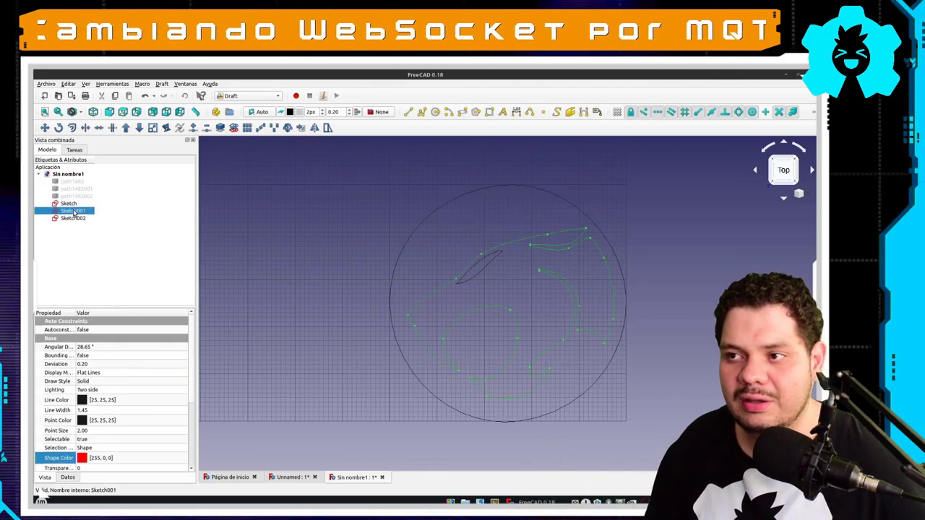
{"action": "left_click", "coordinate": [69, 204], "text": "ctrl"}
{"action": "left_click", "coordinate": [72, 218], "text": "ctrl"}
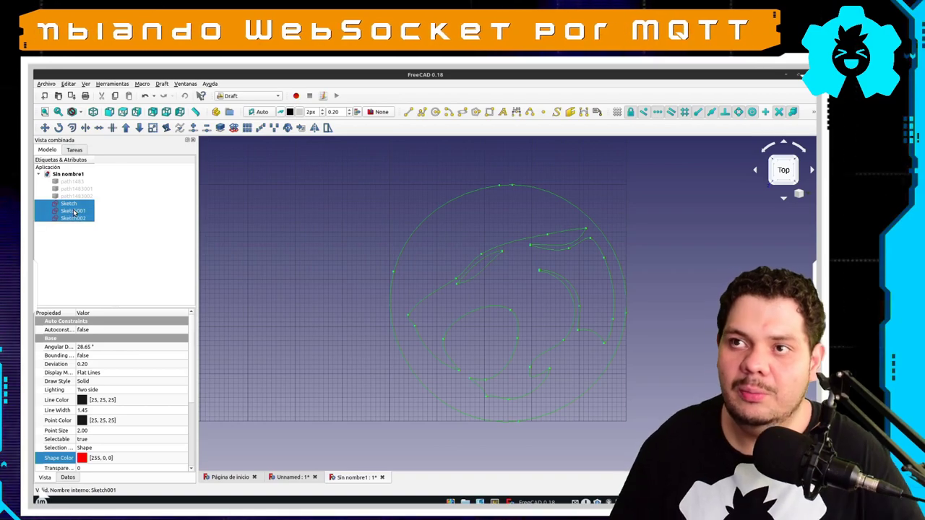
Step: Merge the three sketches via Sketcher's Combinar croquis and hide the originals
{"action": "left_click", "coordinate": [228, 98]}
{"action": "left_click", "coordinate": [260, 264]}
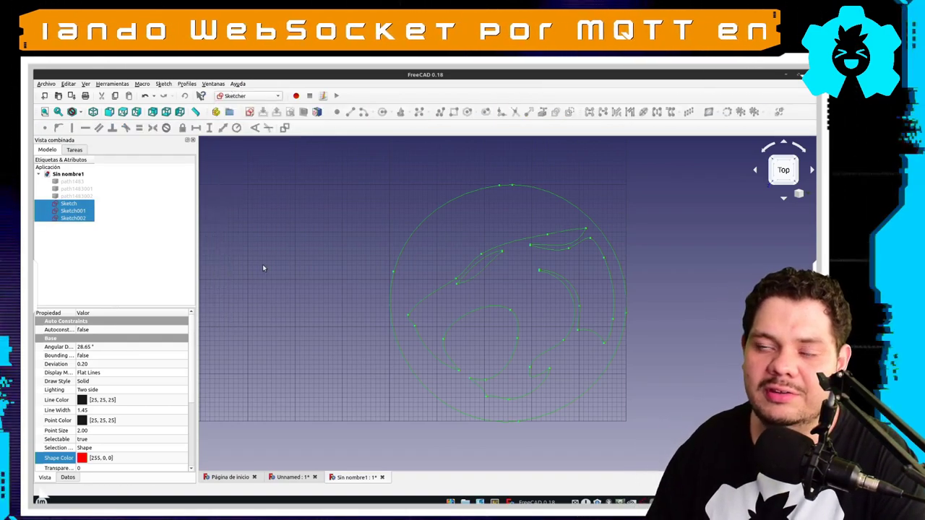
{"action": "left_click", "coordinate": [164, 84]}
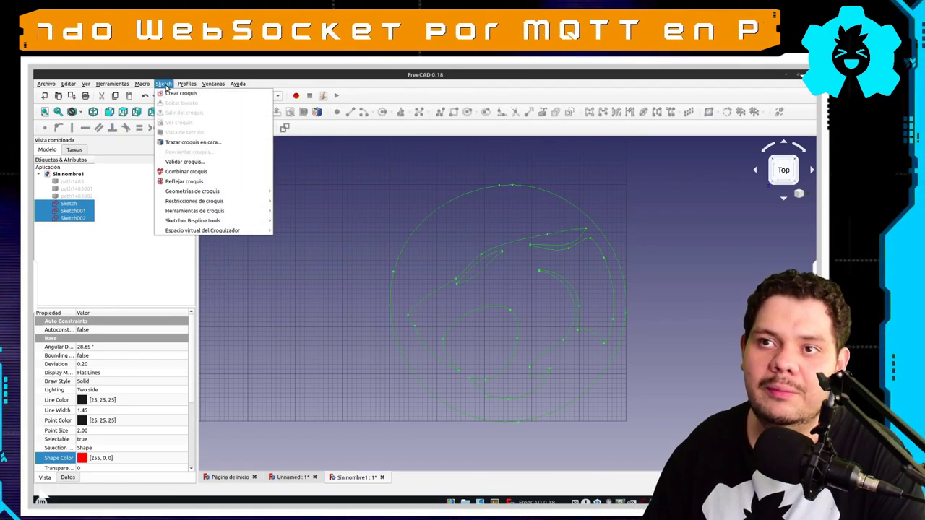
{"action": "left_click", "coordinate": [190, 172]}
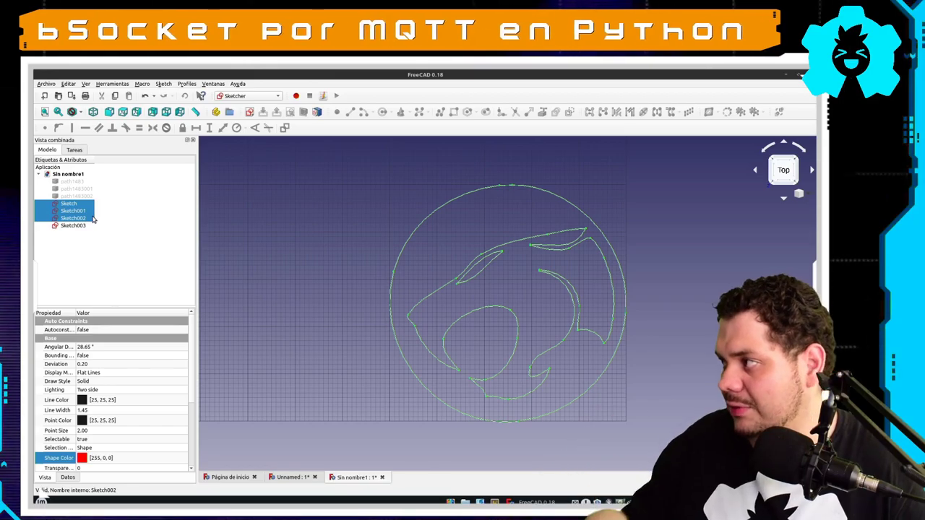
{"action": "key", "text": "space"}
Step: Open Sketch003 in the sketch editor, review its constraints, and close it
{"action": "double_click", "coordinate": [73, 226]}
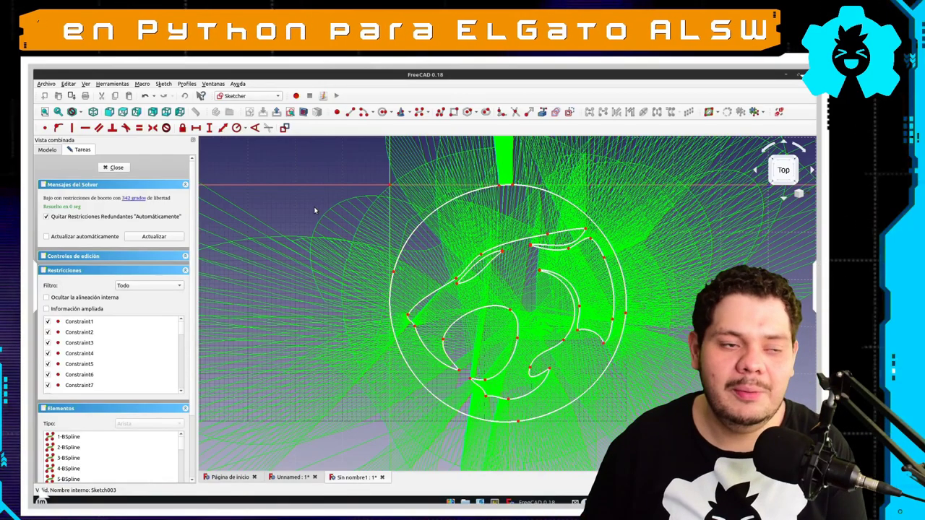
{"action": "left_click", "coordinate": [117, 168]}
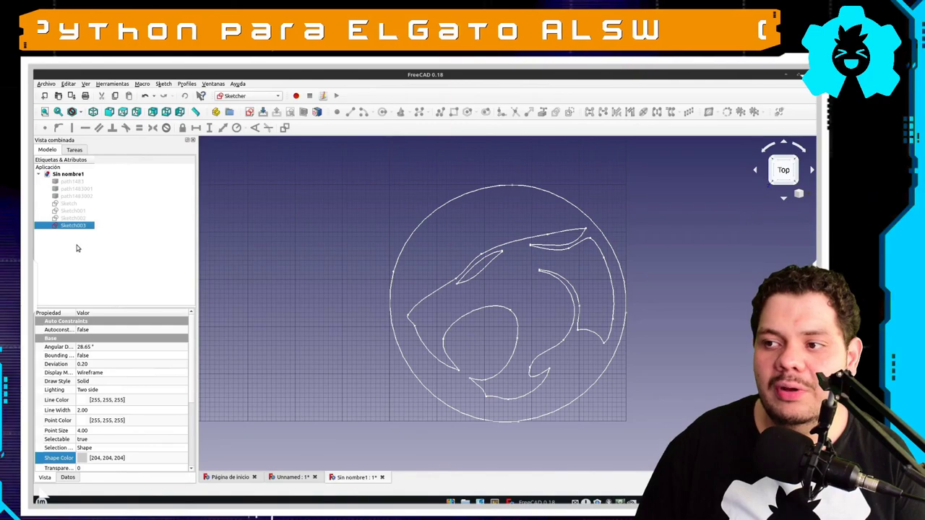
Step: Extrude Sketch003 by 4 mm in the Part workbench and orbit to view the solid
{"action": "left_click", "coordinate": [234, 99]}
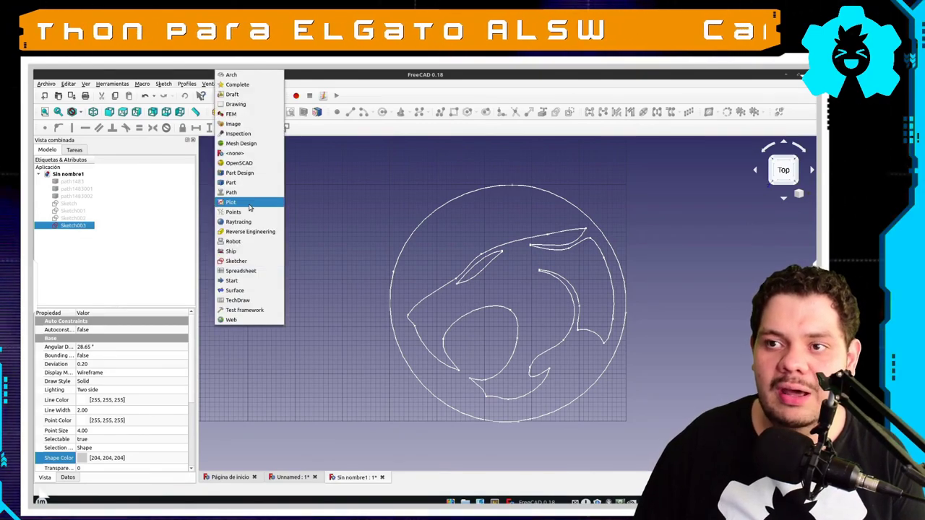
{"action": "left_click", "coordinate": [241, 187]}
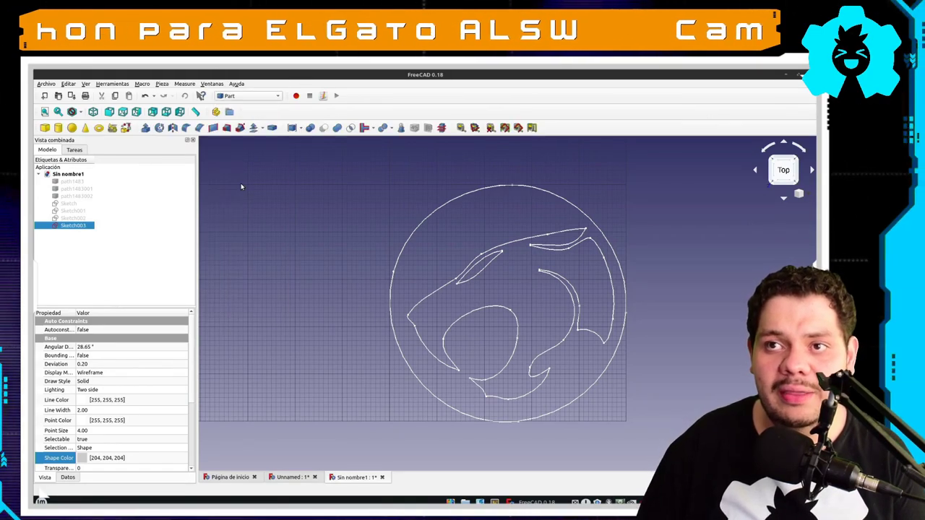
{"action": "left_click", "coordinate": [147, 132]}
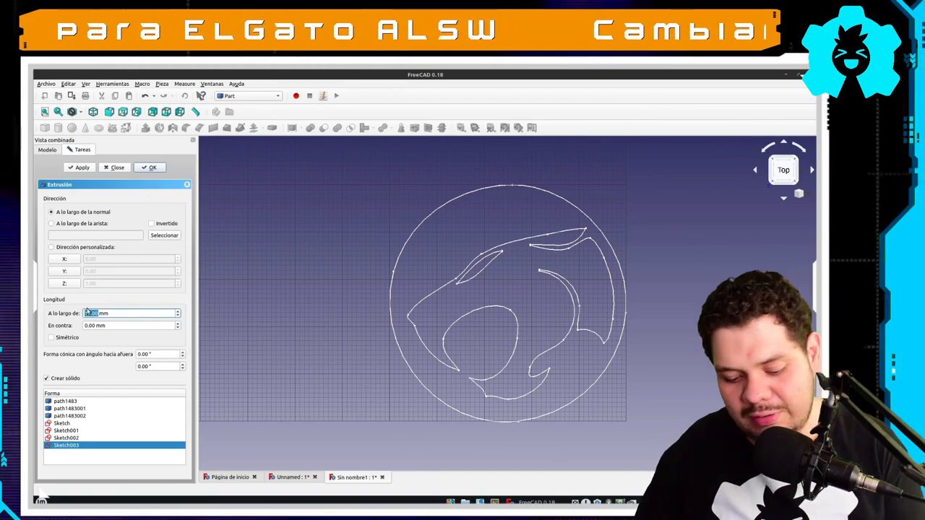
{"action": "type", "text": "4"}
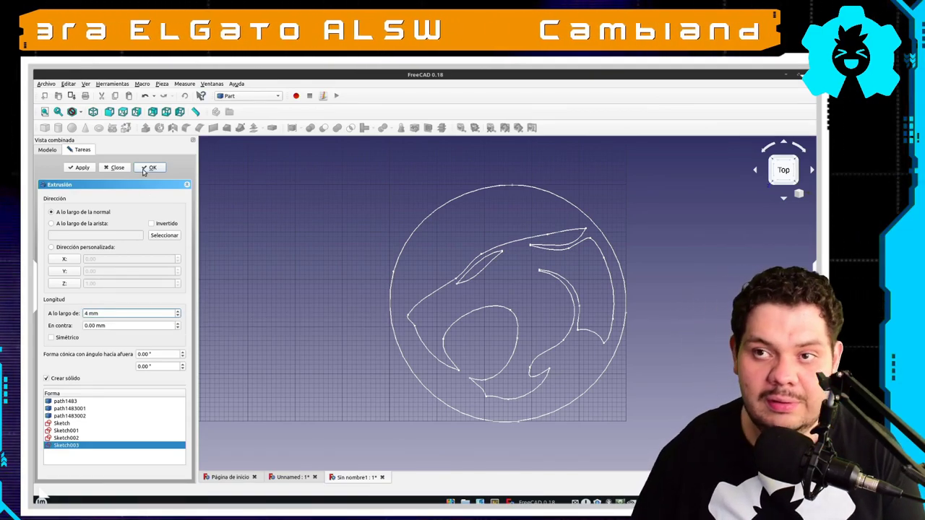
{"action": "left_click", "coordinate": [150, 168]}
{"action": "middle_click_drag", "start_coordinate": [570, 333], "coordinate": [491, 298]}
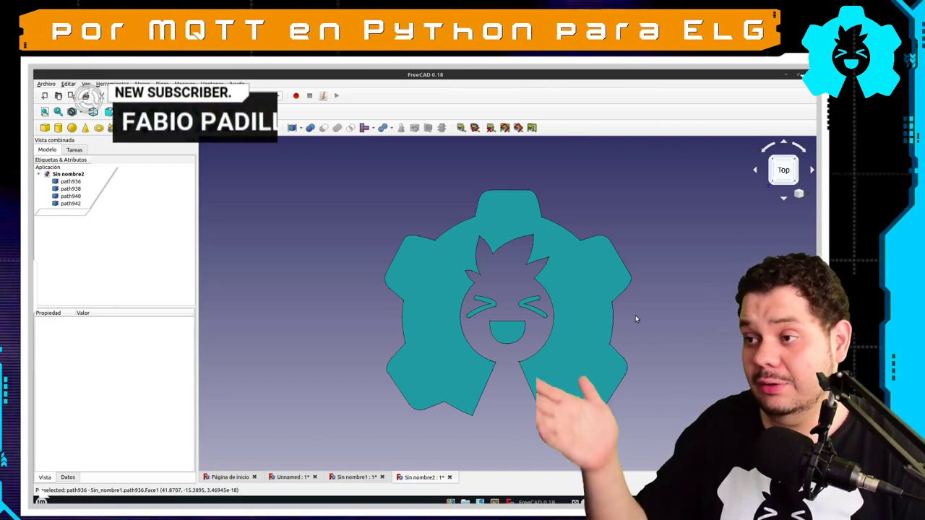
Step: Select all four mascot paths, starting from path936, in Sin nombre2
{"action": "left_click", "coordinate": [73, 181]}
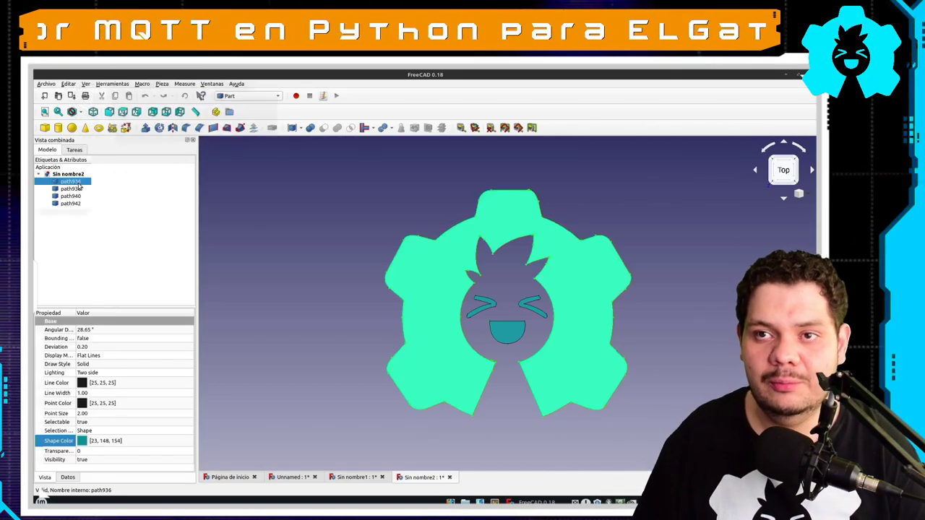
{"action": "key", "text": "shift+Down"}
{"action": "key", "text": "shift+Down"}
{"action": "key", "text": "shift+Down"}
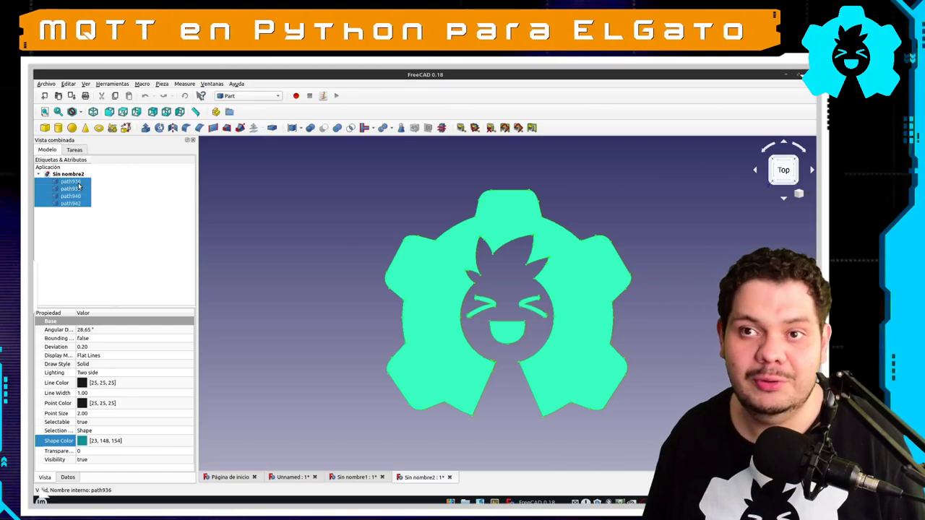
{"action": "left_click", "coordinate": [248, 96]}
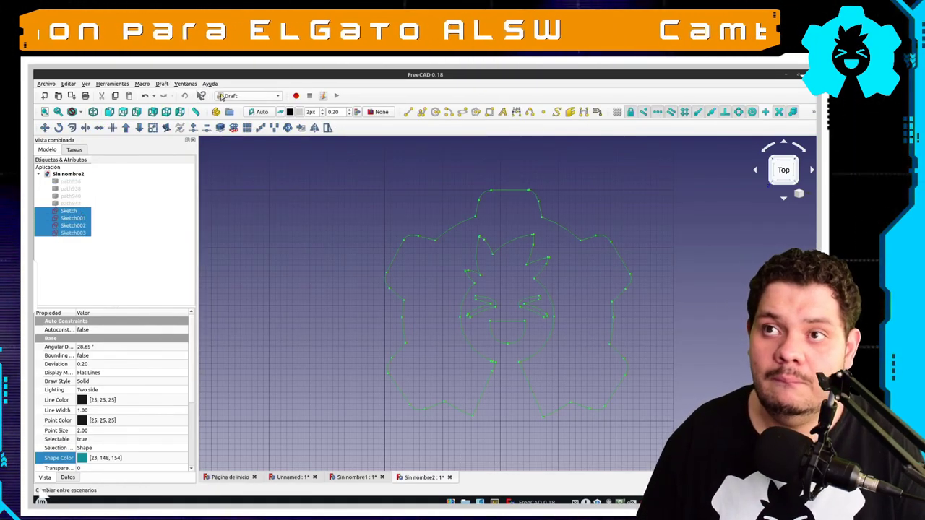
Step: In the Part workbench, extrude Sketch004 50 mm into a tall gear-shaped solid
{"action": "left_click", "coordinate": [248, 95]}
{"action": "left_click", "coordinate": [239, 178]}
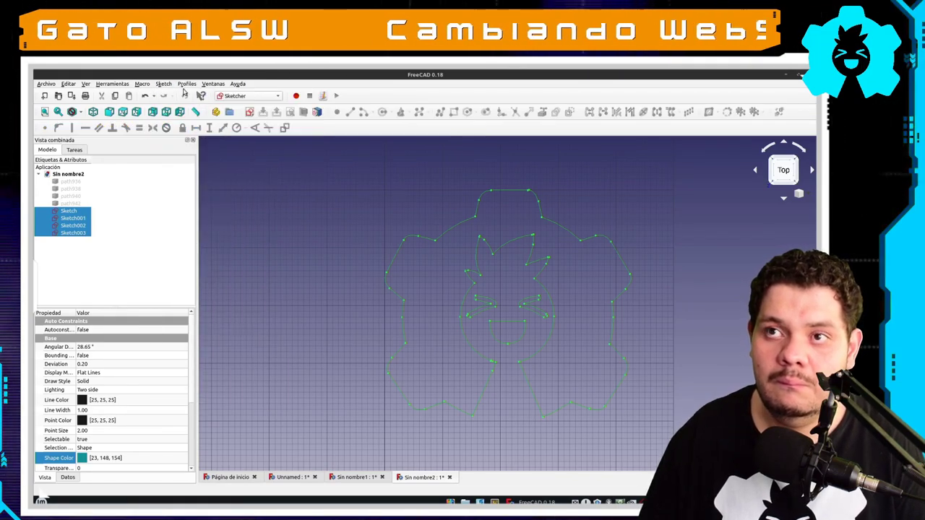
{"action": "left_click", "coordinate": [145, 127]}
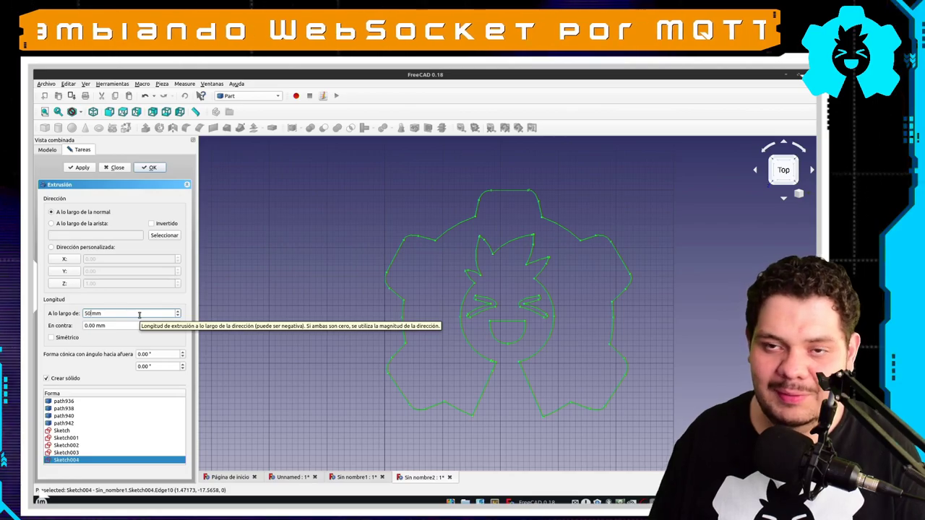
{"action": "key", "text": "Return"}
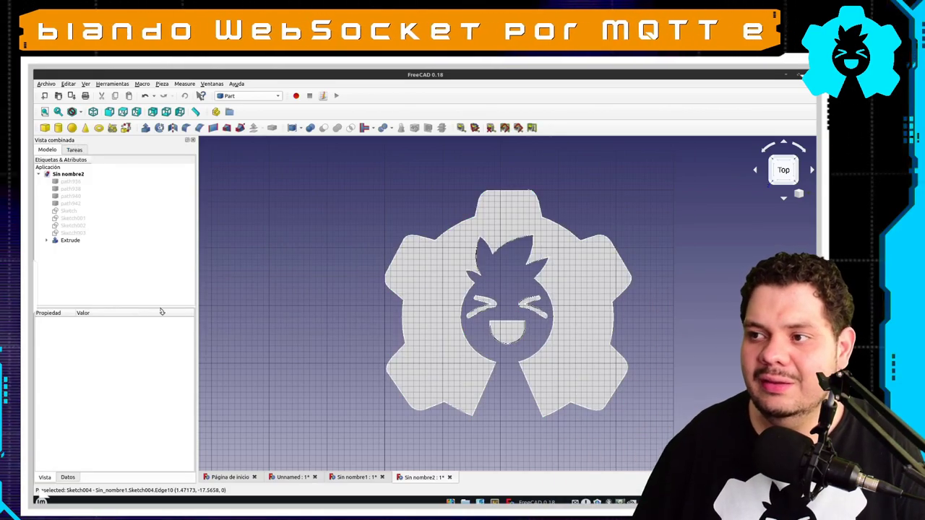
{"action": "middle_click_drag", "start_coordinate": [388, 329], "coordinate": [448, 239]}
{"action": "scroll", "coordinate": [475, 261], "scroll_direction": "down", "scroll_amount": 5}
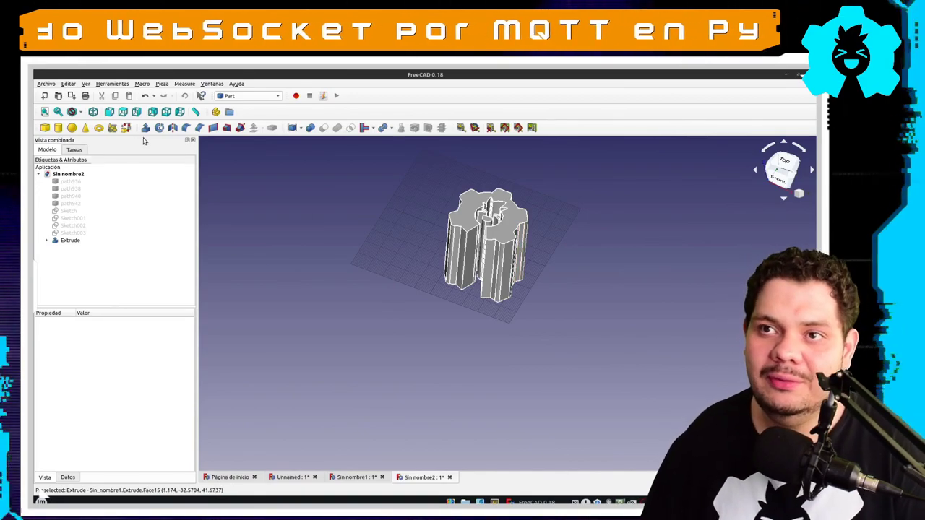
Step: Add a cube and make it an 80 × 80 mm plate, viewed from the top
{"action": "left_click", "coordinate": [44, 128]}
{"action": "middle_click_drag", "start_coordinate": [568, 319], "coordinate": [575, 352]}
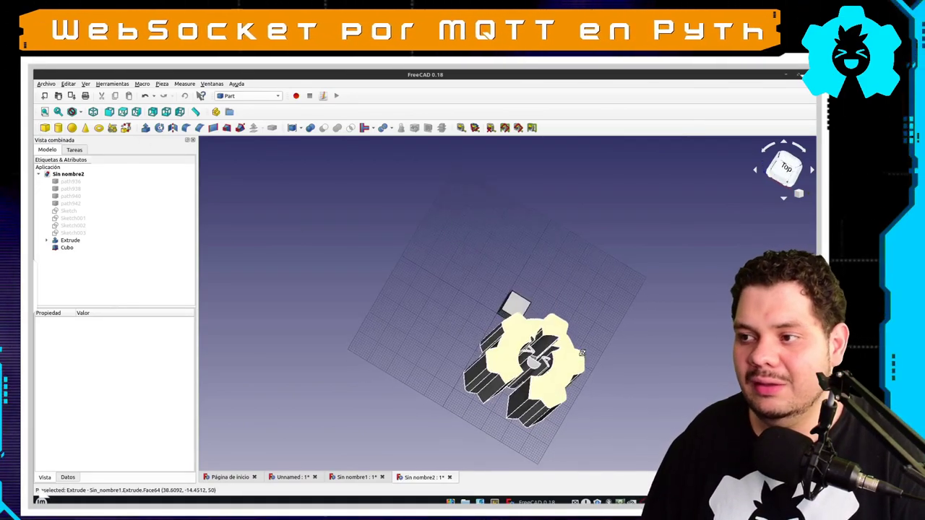
{"action": "key", "text": "2"}
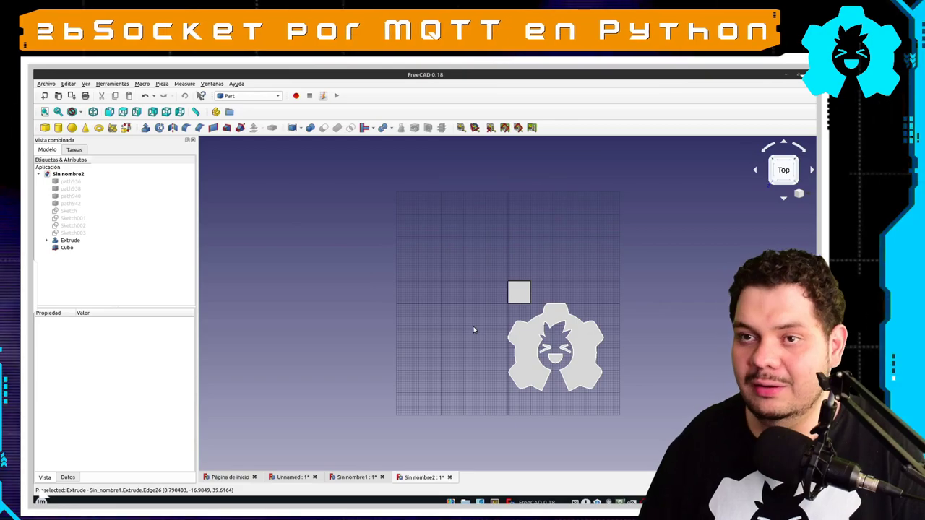
{"action": "left_click", "coordinate": [67, 248]}
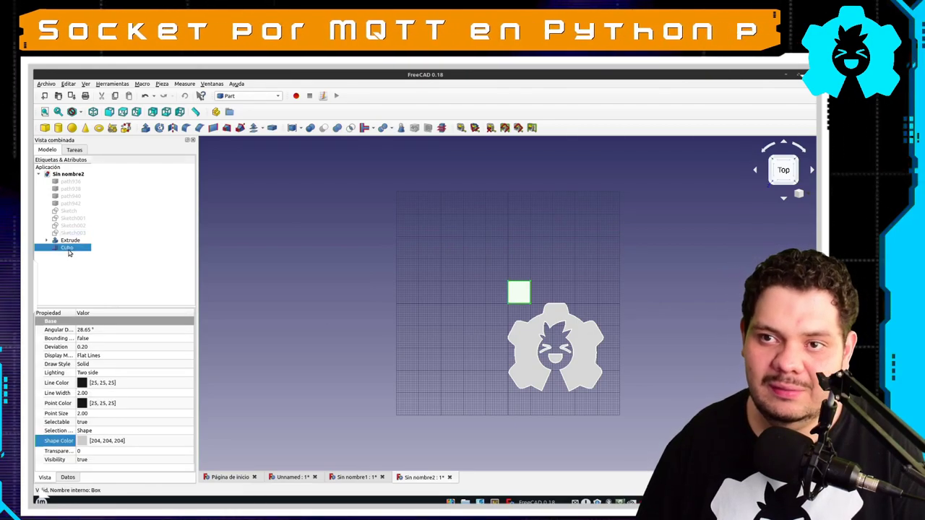
{"action": "left_click", "coordinate": [67, 477]}
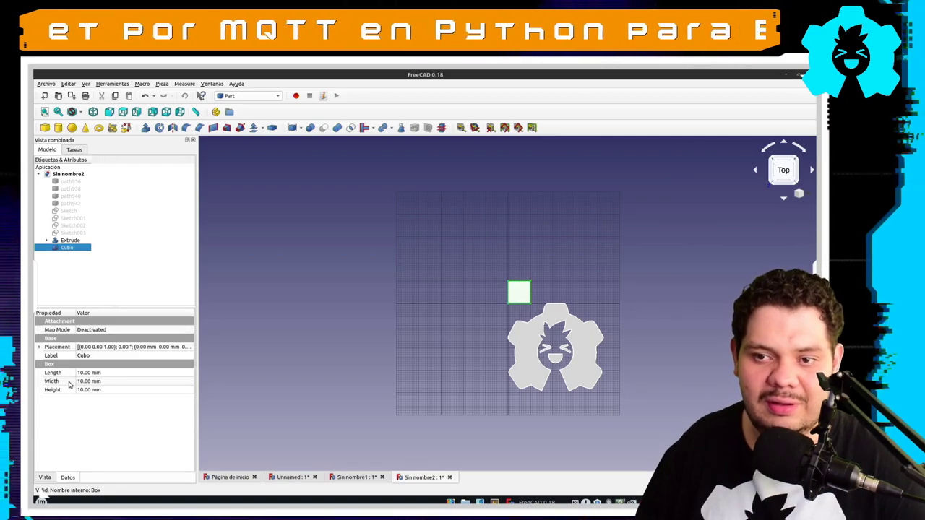
{"action": "type", "text": "80"}
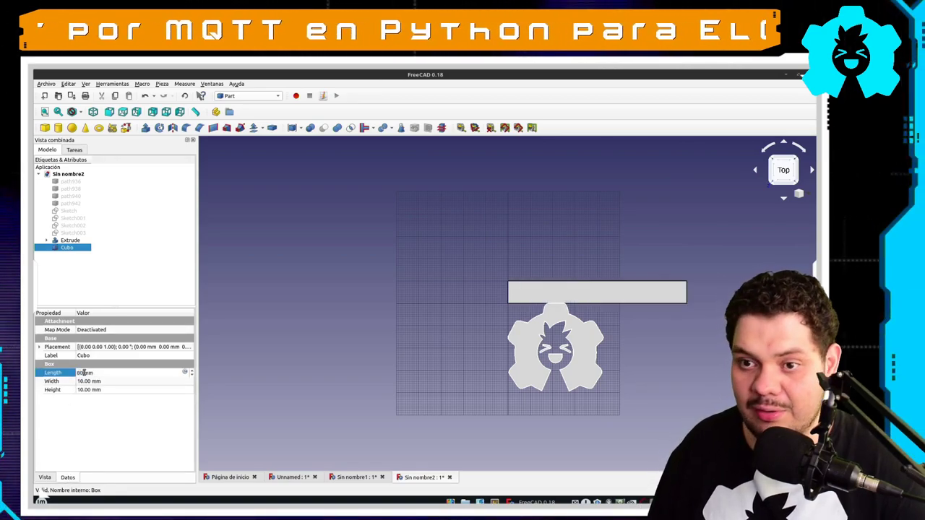
{"action": "key", "text": "Tab"}
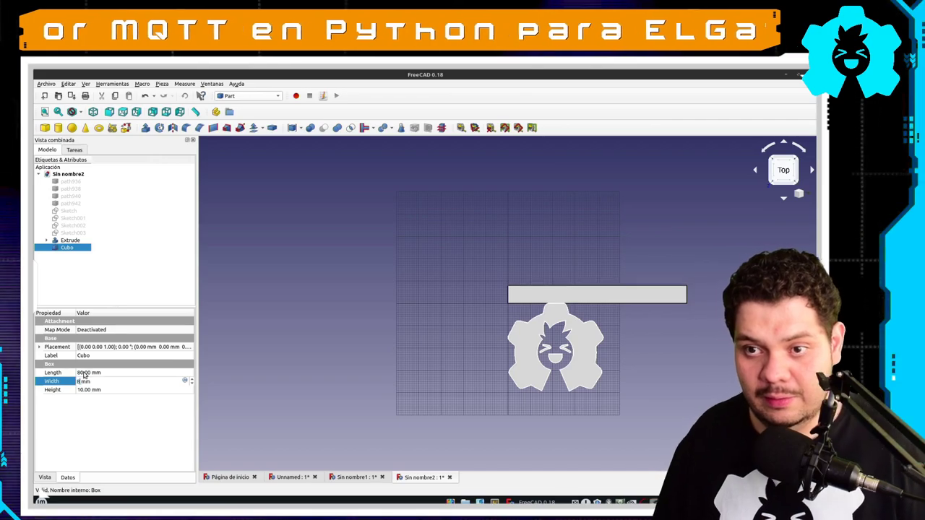
{"action": "type", "text": "80"}
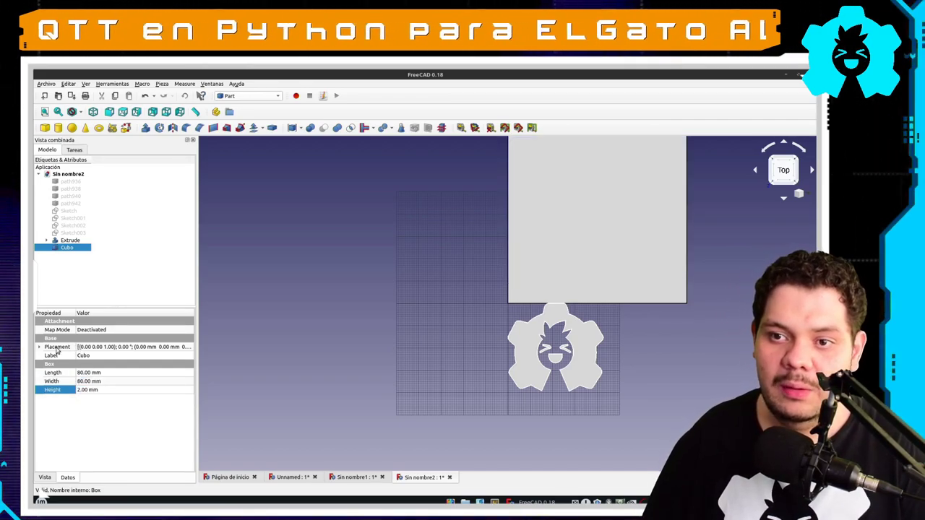
Step: Place the plate at x −10 mm, y −54 mm under the extruded logo
{"action": "left_click", "coordinate": [40, 347]}
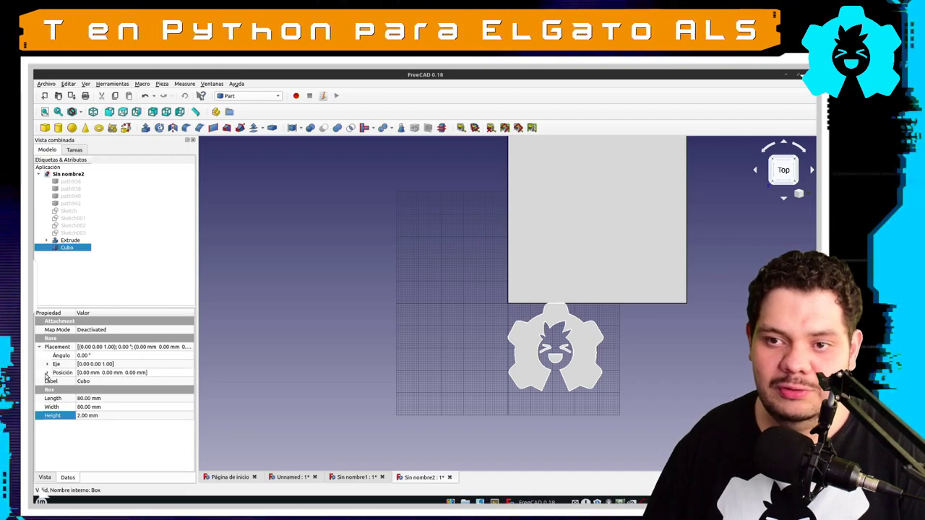
{"action": "double_click", "coordinate": [128, 375]}
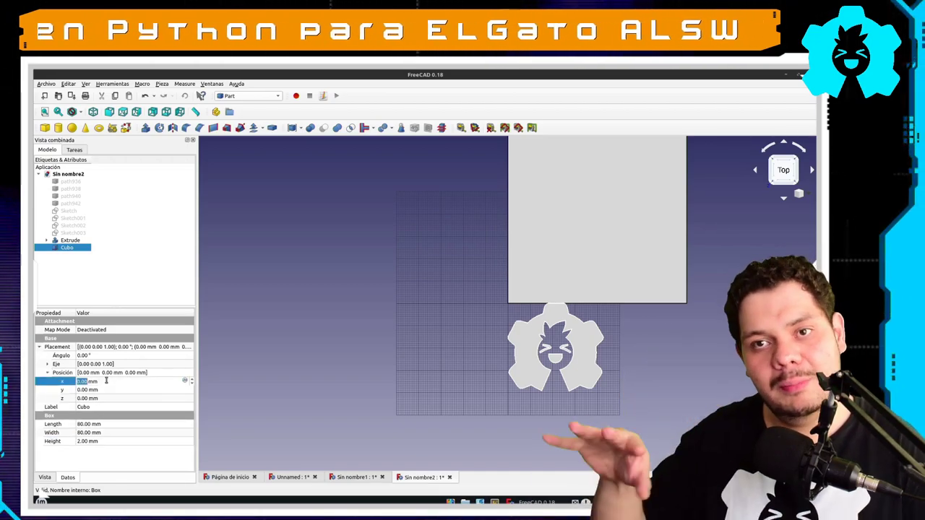
{"action": "type", "text": "-4"}
{"action": "key", "text": "BackSpace"}
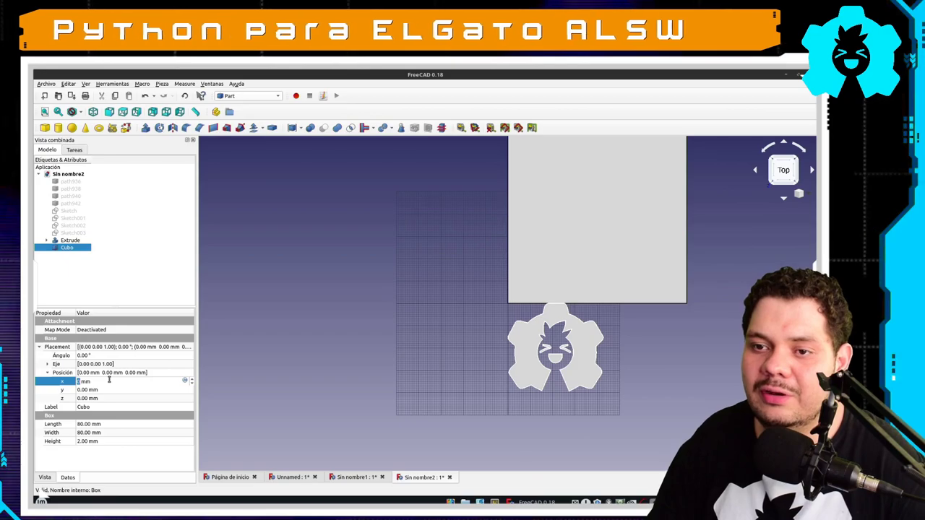
{"action": "type", "text": "10"}
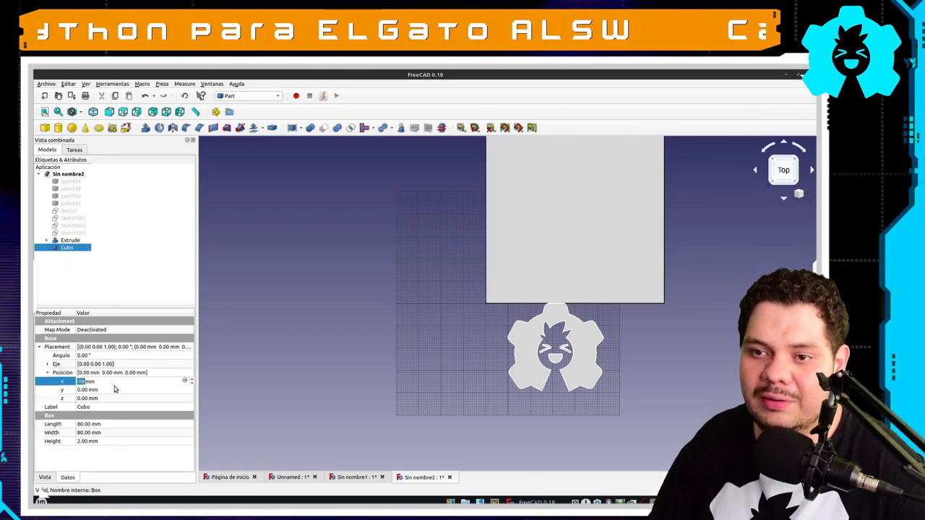
{"action": "left_click", "coordinate": [113, 388]}
{"action": "scroll", "coordinate": [113, 388], "scroll_direction": "down", "scroll_amount": 8}
{"action": "scroll", "coordinate": [113, 389], "scroll_direction": "down", "scroll_amount": 8}
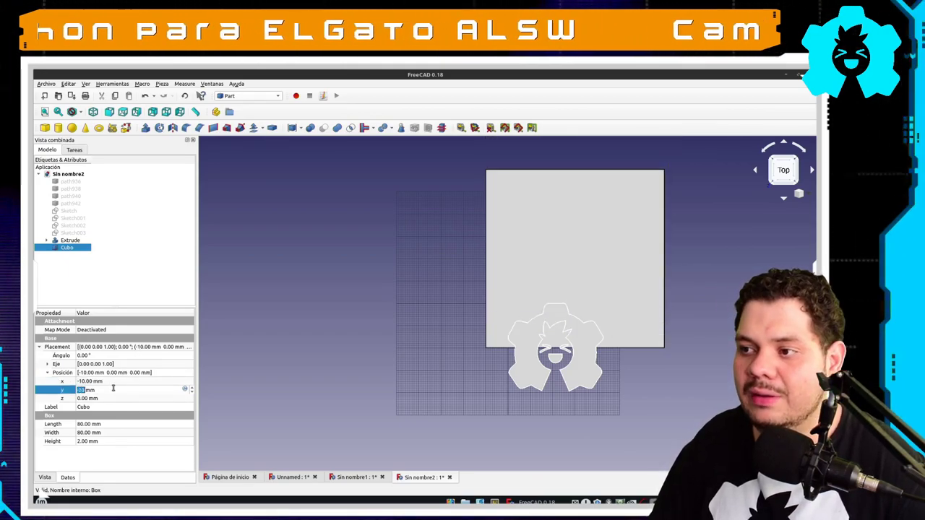
{"action": "scroll", "coordinate": [112, 388], "scroll_direction": "down", "scroll_amount": 7}
{"action": "scroll", "coordinate": [112, 388], "scroll_direction": "down", "scroll_amount": 7}
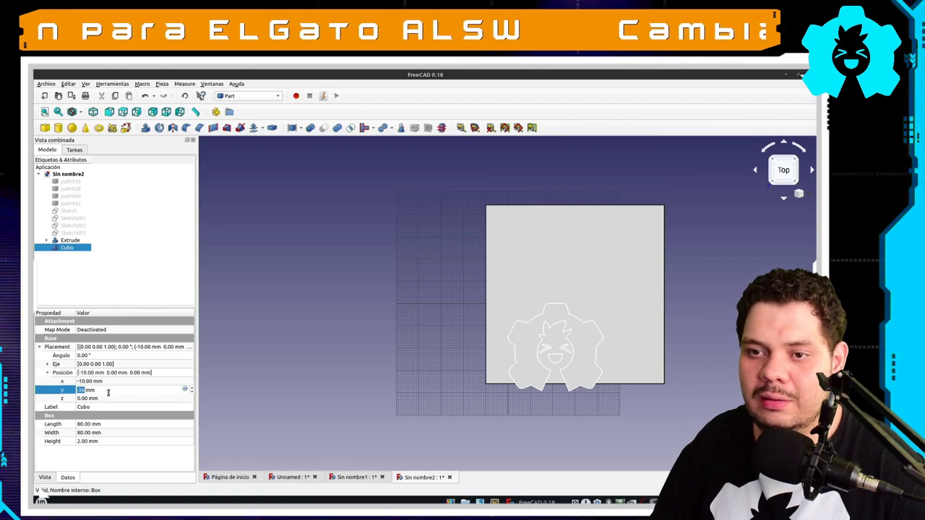
{"action": "scroll", "coordinate": [109, 392], "scroll_direction": "down", "scroll_amount": 8}
{"action": "scroll", "coordinate": [108, 392], "scroll_direction": "down", "scroll_amount": 7}
{"action": "scroll", "coordinate": [109, 392], "scroll_direction": "down", "scroll_amount": 6}
{"action": "mouse_move", "coordinate": [289, 355]}
{"action": "middle_mouse_down"}
{"action": "mouse_move", "coordinate": [570, 350]}
{"action": "mouse_move", "coordinate": [311, 325]}
{"action": "middle_mouse_up"}
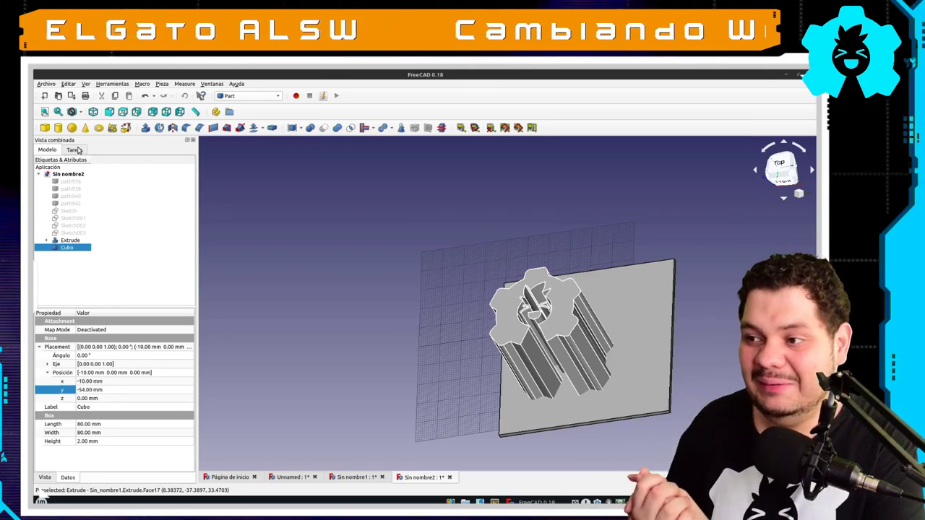
Step: Add a Part sphere, then briefly visit the Inkscape workspace and return to FreeCAD
{"action": "left_click", "coordinate": [73, 128]}
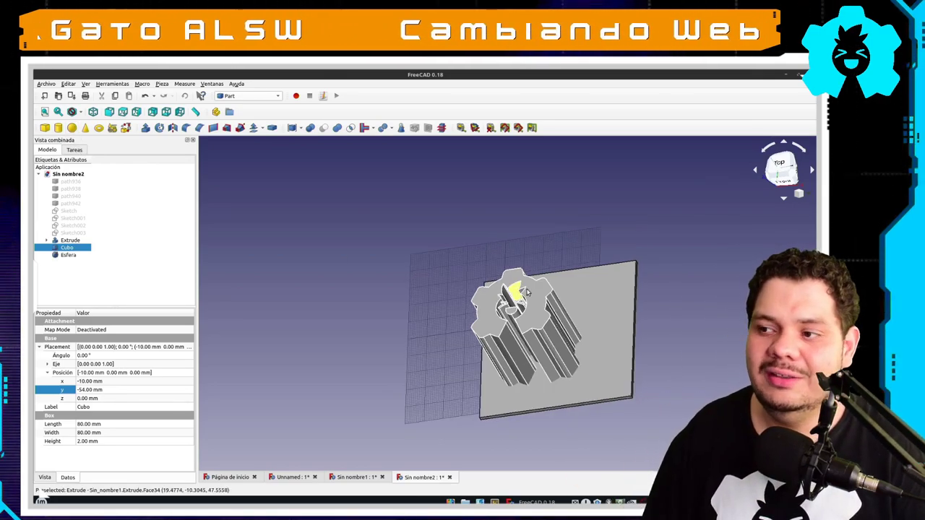
{"action": "left_click", "coordinate": [123, 111]}
{"action": "key", "text": "ctrl+alt+Down"}
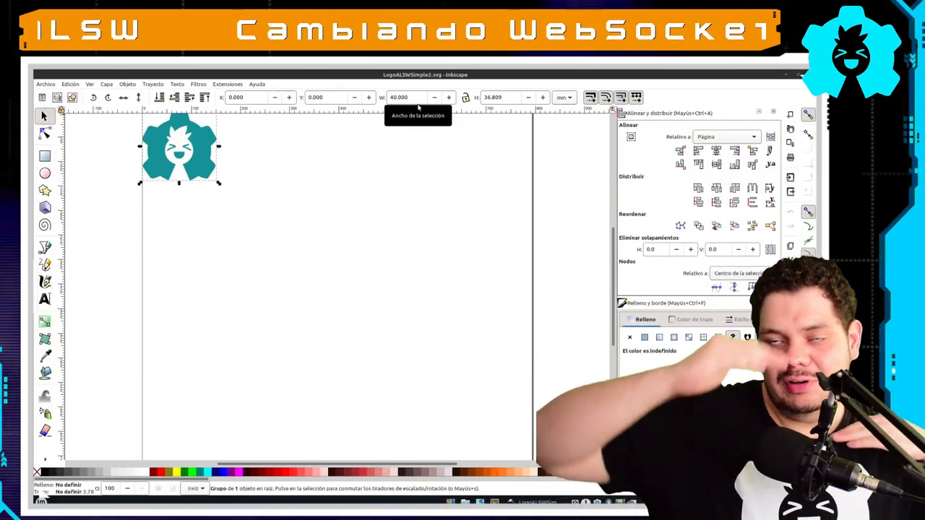
{"action": "key", "text": "ctrl+alt+Up"}
{"action": "left_click", "coordinate": [607, 227]}
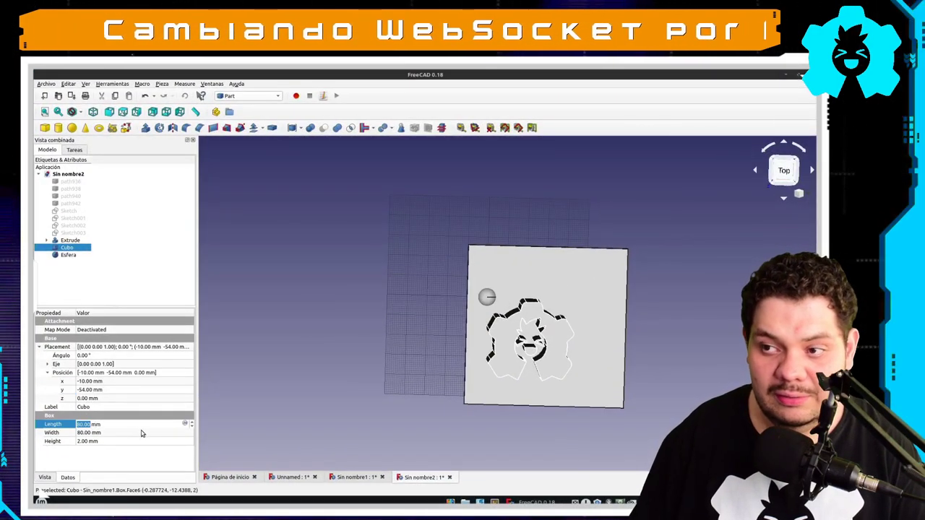
Step: Select the Esfera sphere and set its radius to 23 mm
{"action": "left_click", "coordinate": [67, 255]}
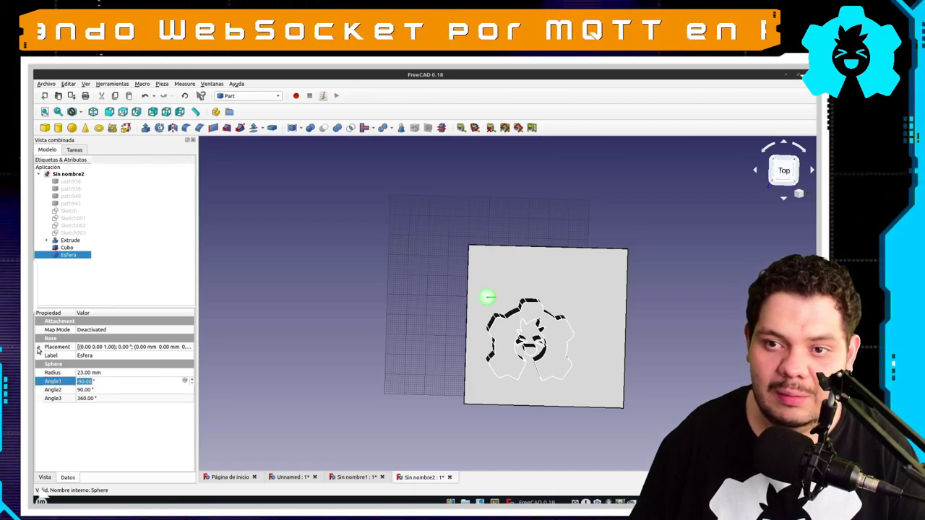
{"action": "left_click", "coordinate": [39, 347]}
{"action": "left_click", "coordinate": [46, 373]}
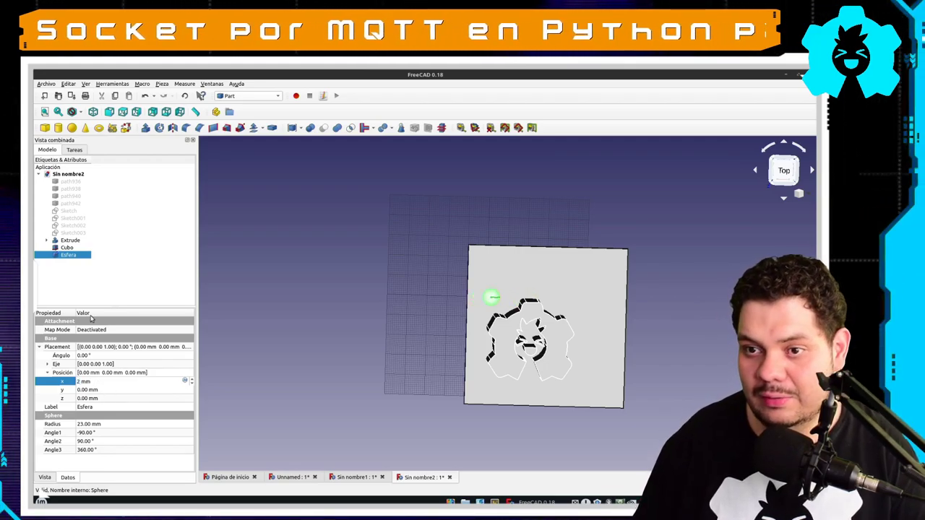
{"action": "left_click", "coordinate": [321, 346]}
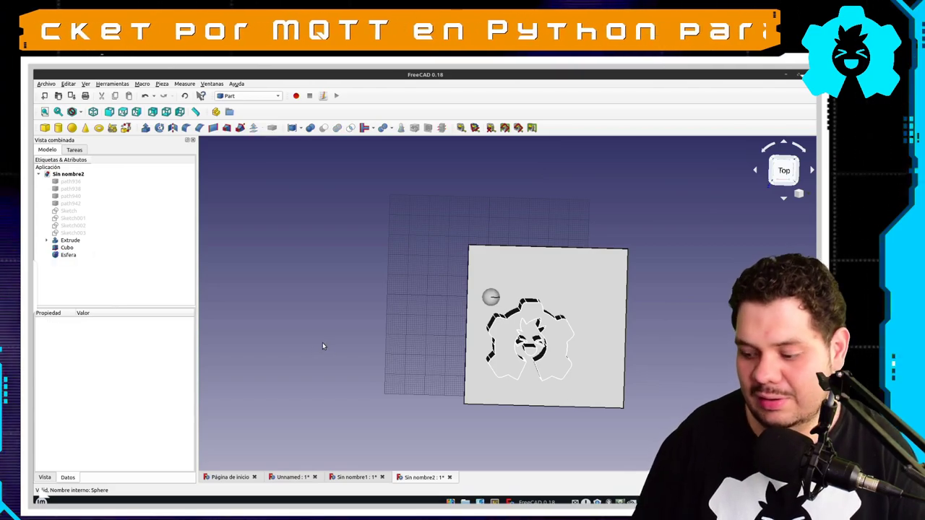
{"action": "left_click", "coordinate": [82, 256]}
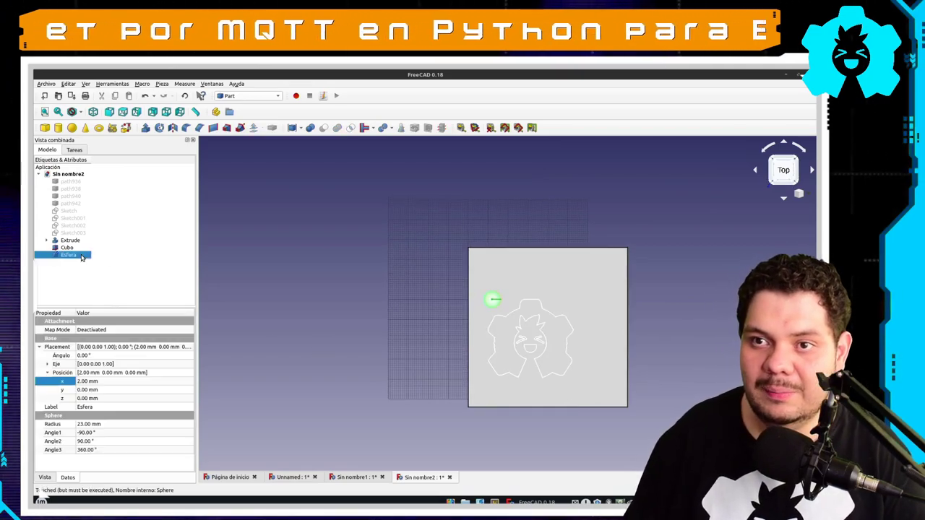
{"action": "left_click", "coordinate": [105, 424]}
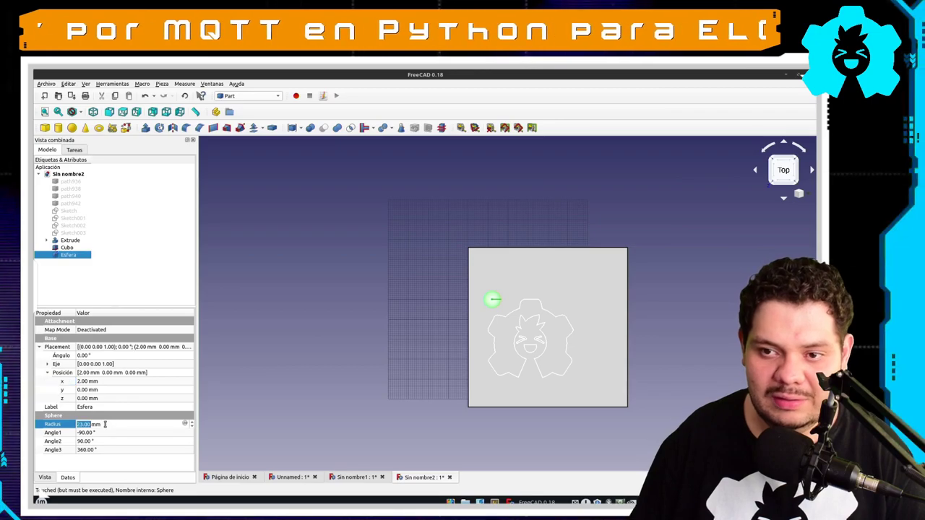
Step: Position the sphere at x 21, y −22, z −1 mm beneath the logo
{"action": "left_click", "coordinate": [110, 388]}
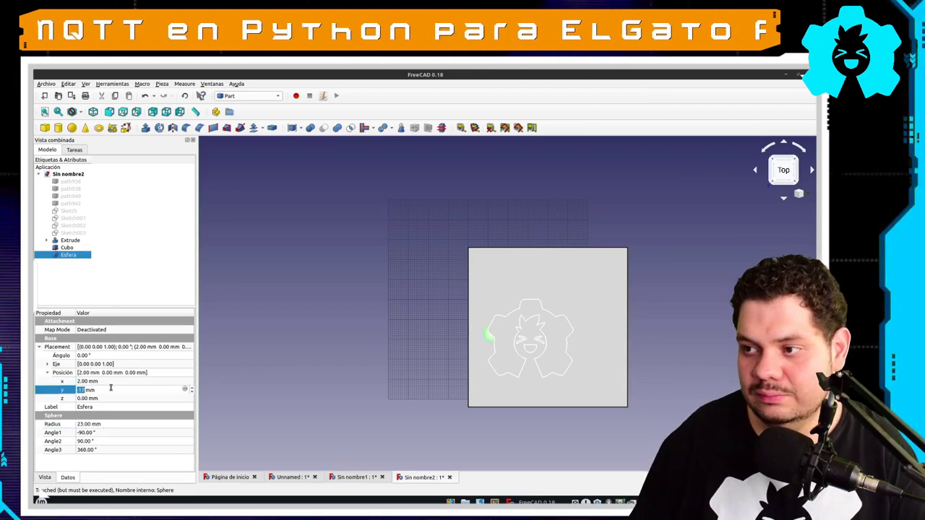
{"action": "type", "text": "-20"}
{"action": "left_click", "coordinate": [105, 382]}
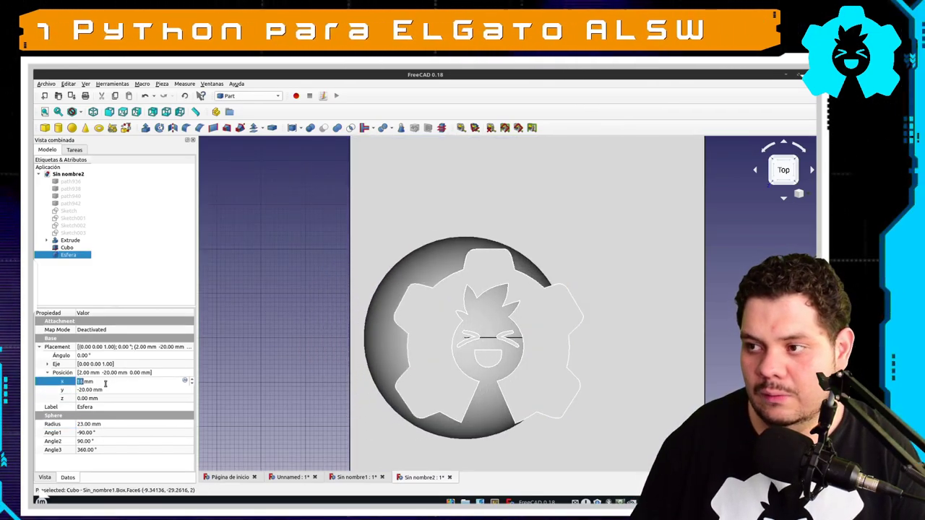
{"action": "type", "text": "0"}
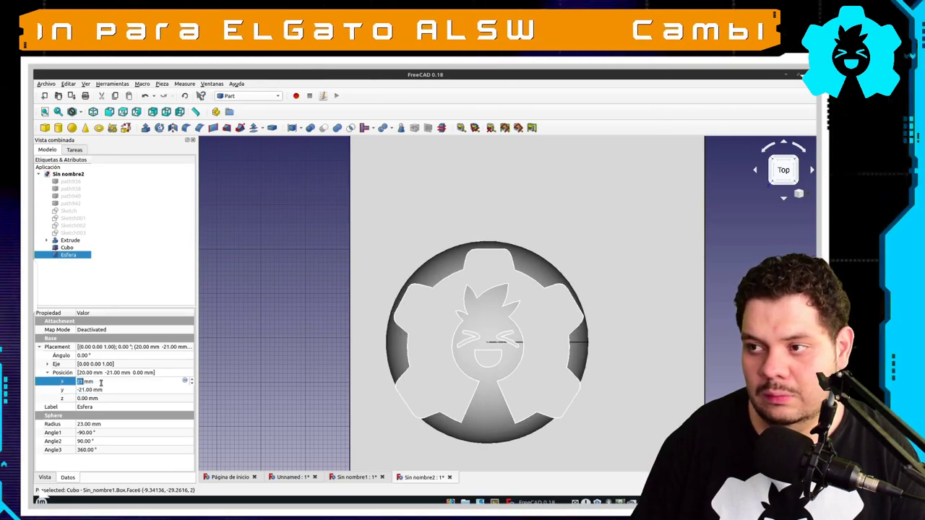
{"action": "scroll", "coordinate": [101, 383], "scroll_direction": "up", "scroll_amount": 1}
{"action": "mouse_move", "coordinate": [522, 368]}
{"action": "middle_mouse_down"}
{"action": "mouse_move", "coordinate": [549, 348]}
{"action": "mouse_move", "coordinate": [560, 318]}
{"action": "middle_mouse_up"}
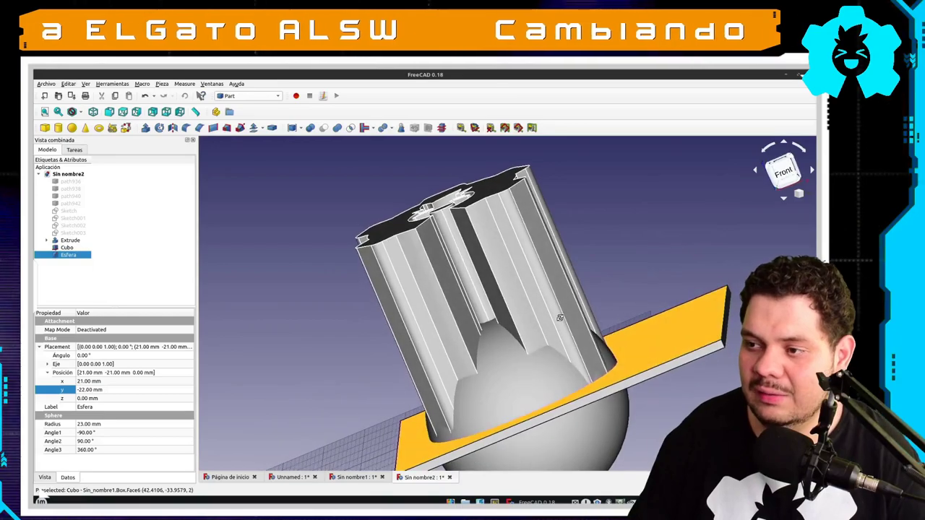
{"action": "type", "text": "1"}
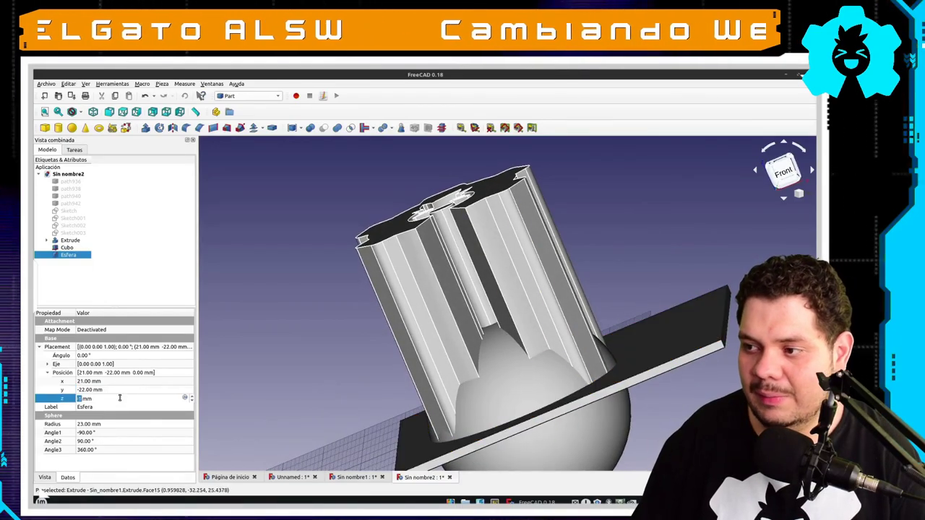
{"action": "scroll", "coordinate": [120, 398], "scroll_direction": "up", "scroll_amount": 1}
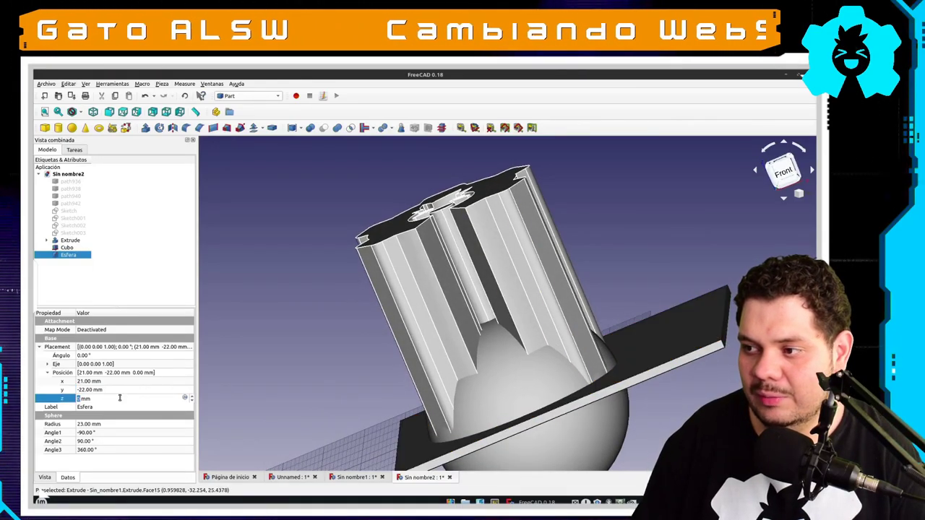
{"action": "scroll", "coordinate": [120, 398], "scroll_direction": "up", "scroll_amount": 1}
{"action": "scroll", "coordinate": [120, 399], "scroll_direction": "up", "scroll_amount": 1}
{"action": "scroll", "coordinate": [120, 398], "scroll_direction": "down", "scroll_amount": 4}
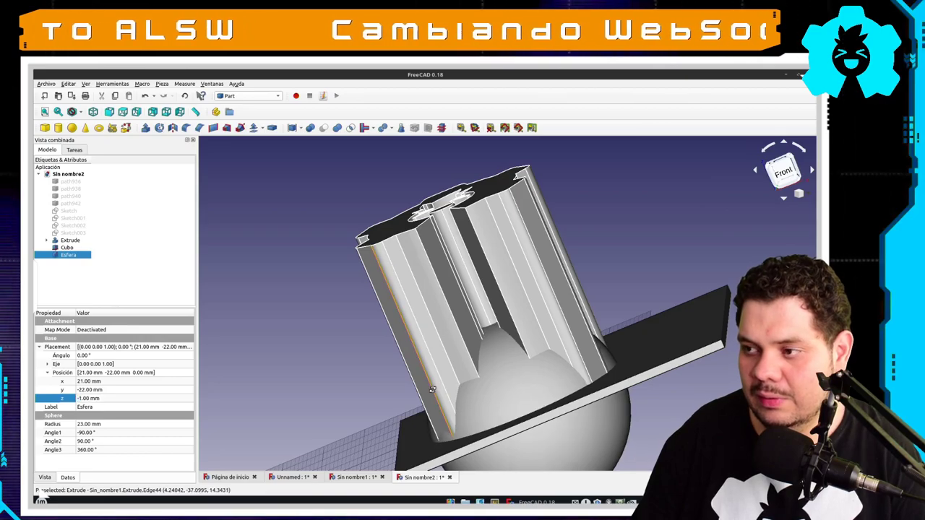
{"action": "mouse_move", "coordinate": [506, 325]}
{"action": "middle_mouse_down"}
{"action": "mouse_move", "coordinate": [707, 370]}
{"action": "mouse_move", "coordinate": [525, 334]}
{"action": "mouse_move", "coordinate": [587, 312]}
{"action": "middle_mouse_up"}
{"action": "scroll", "coordinate": [586, 312], "scroll_direction": "down", "scroll_amount": 3}
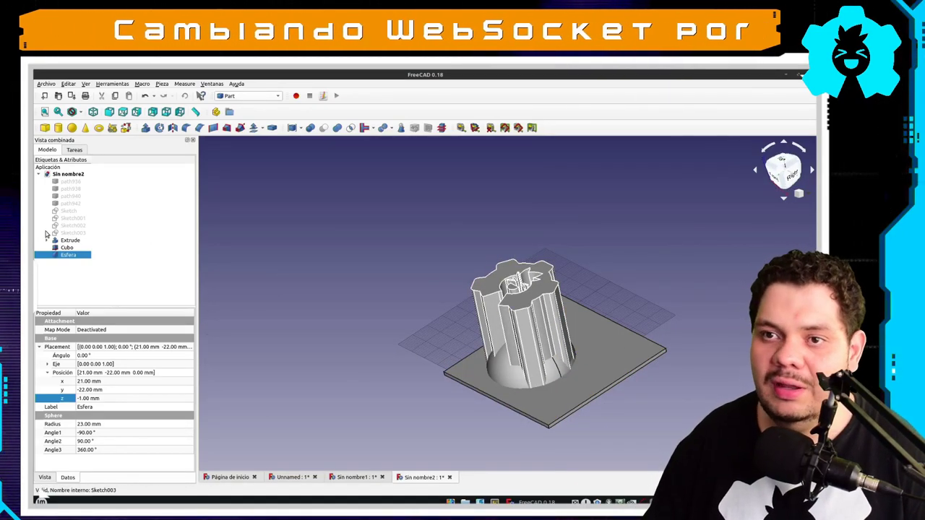
Step: Fuse the extruded logo and the Cubo plate with a Boolean union
{"action": "left_click", "coordinate": [66, 240]}
{"action": "left_click", "coordinate": [67, 248], "text": "ctrl"}
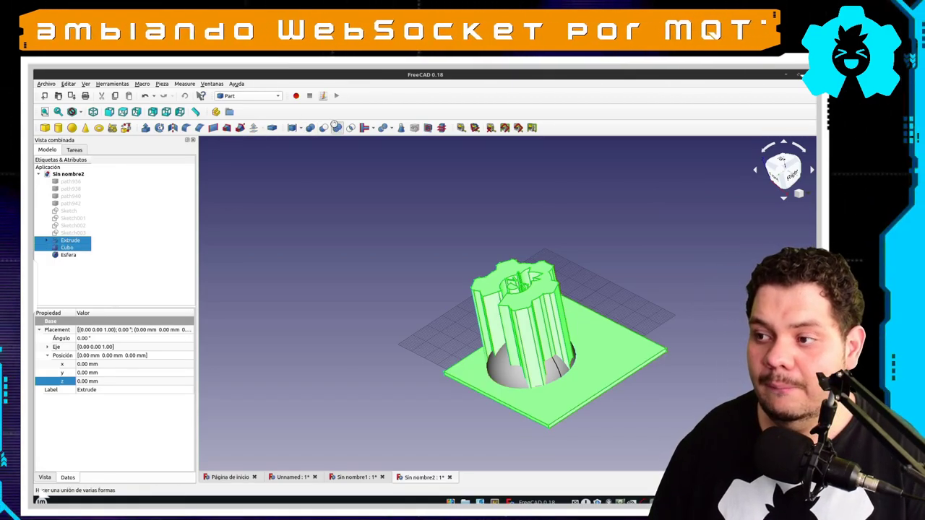
{"action": "left_click", "coordinate": [337, 128]}
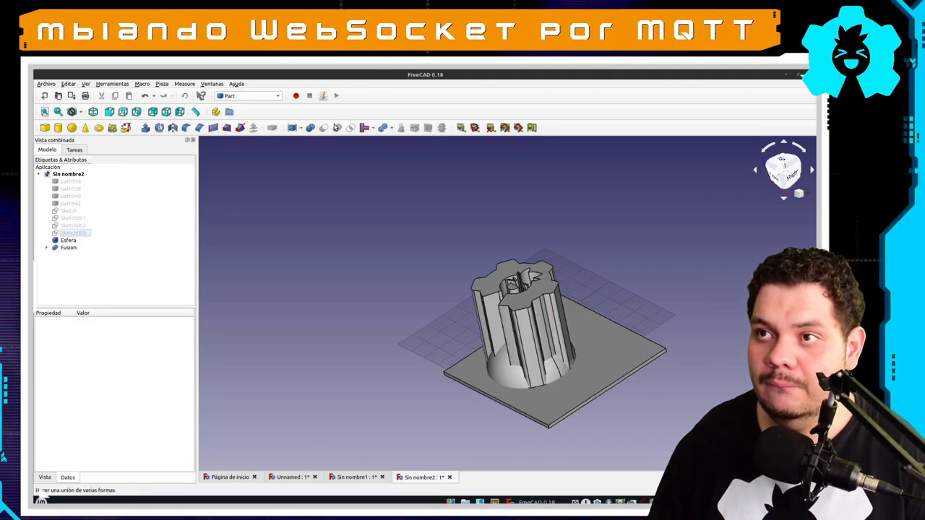
Step: Intersect the sphere with the fused shape, leaving a domed Common solid
{"action": "left_click", "coordinate": [69, 240]}
{"action": "left_click", "coordinate": [83, 244], "text": "ctrl"}
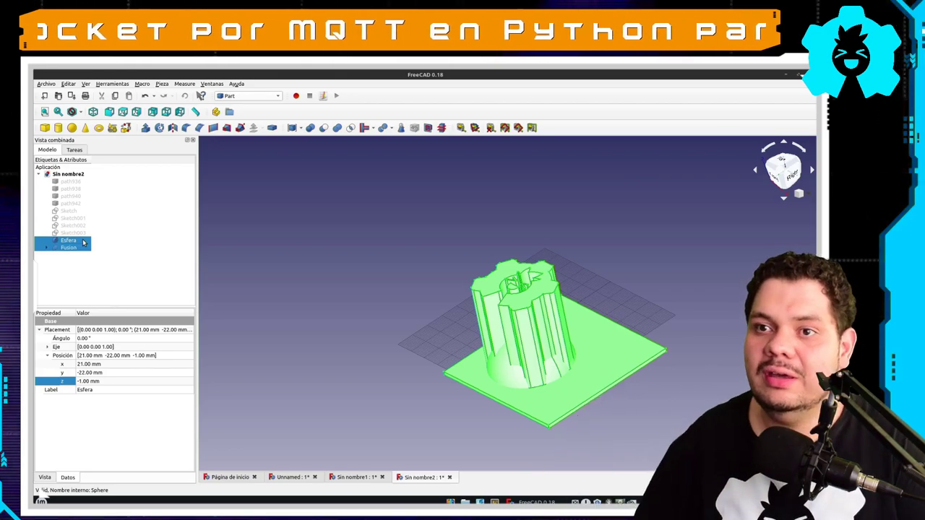
{"action": "left_click", "coordinate": [352, 128]}
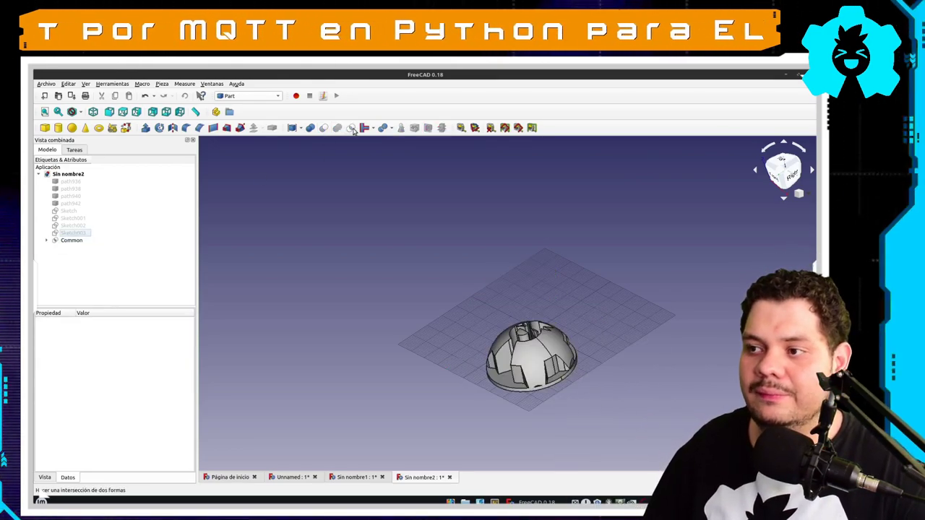
{"action": "middle_click_drag", "start_coordinate": [588, 332], "coordinate": [564, 363]}
{"action": "scroll", "coordinate": [564, 363], "scroll_direction": "up", "scroll_amount": 5}
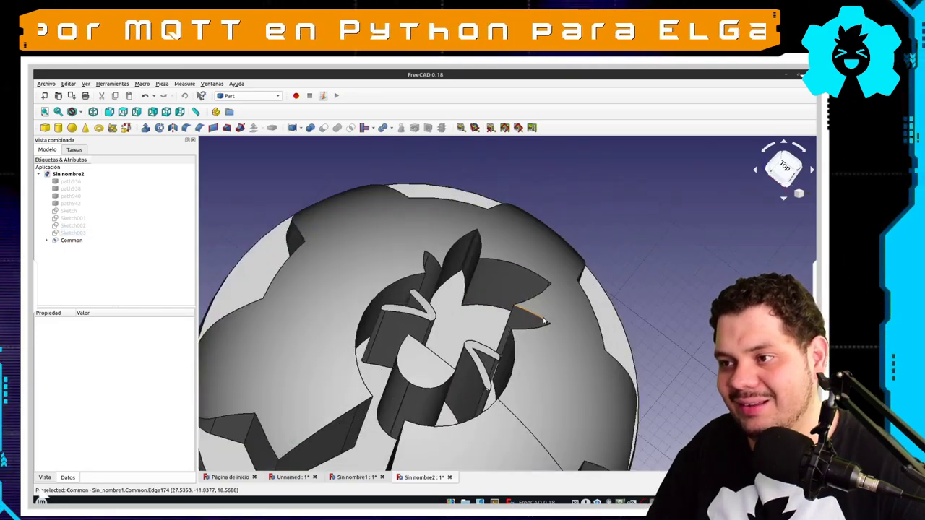
{"action": "scroll", "coordinate": [544, 321], "scroll_direction": "down", "scroll_amount": 2}
{"action": "scroll", "coordinate": [544, 320], "scroll_direction": "down", "scroll_amount": 3}
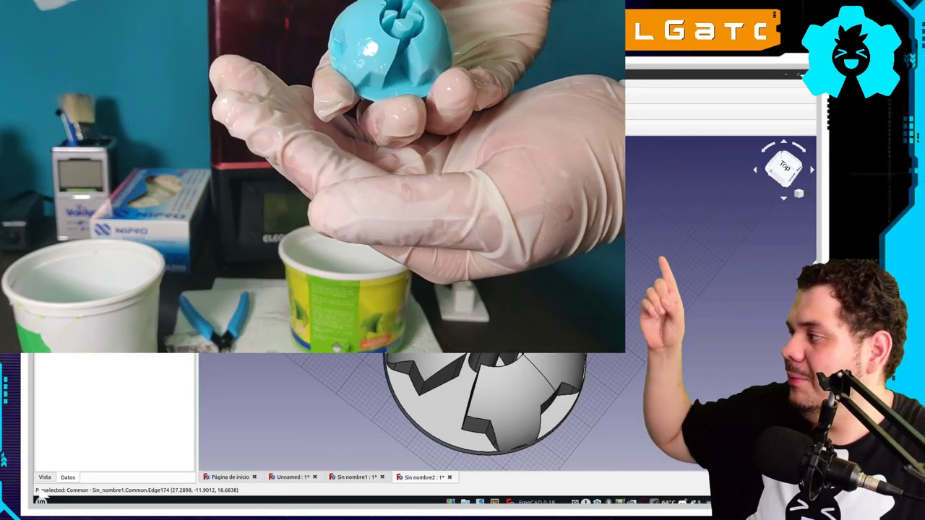